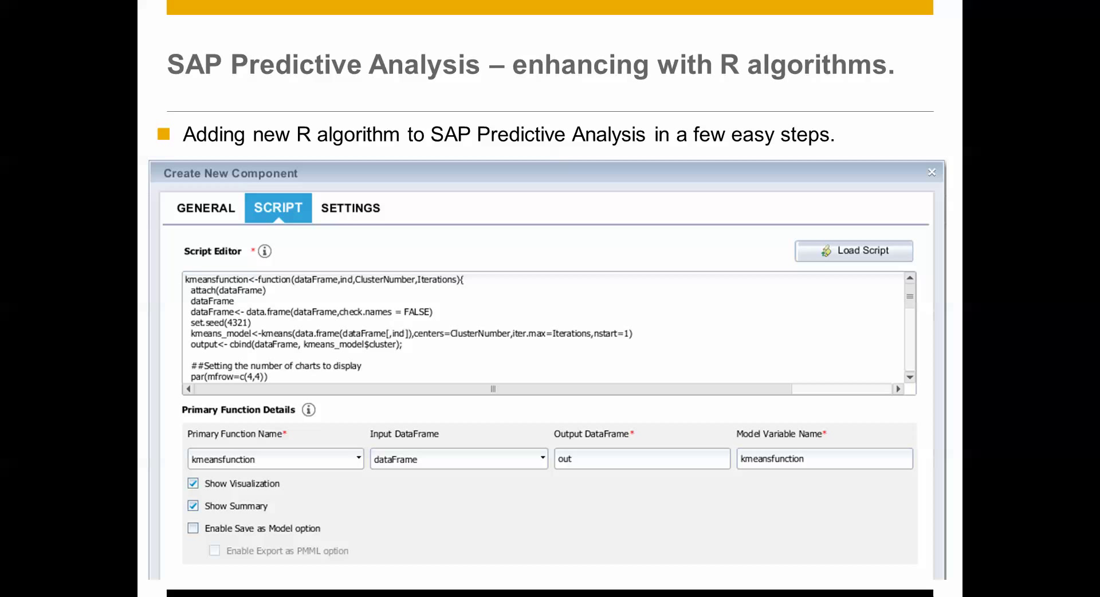
key(Right)
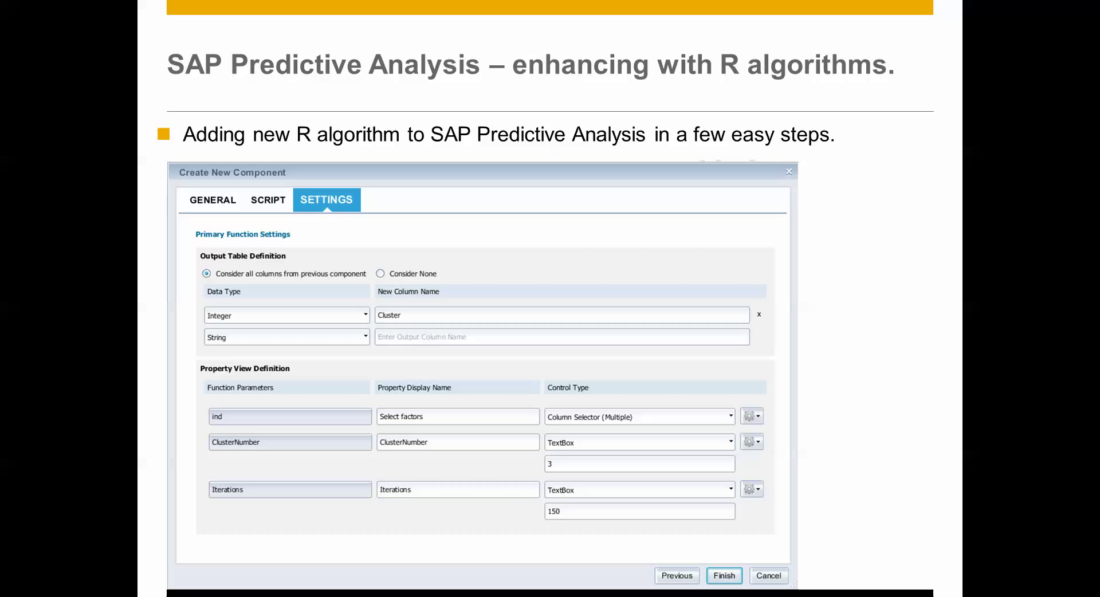
key(Right)
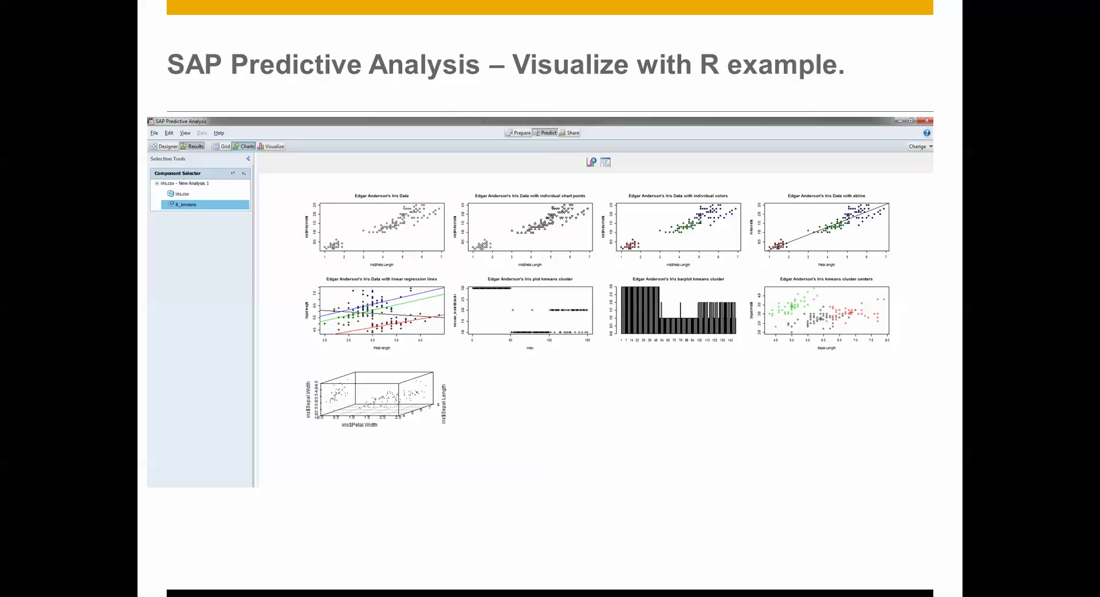
key(alt+Tab)
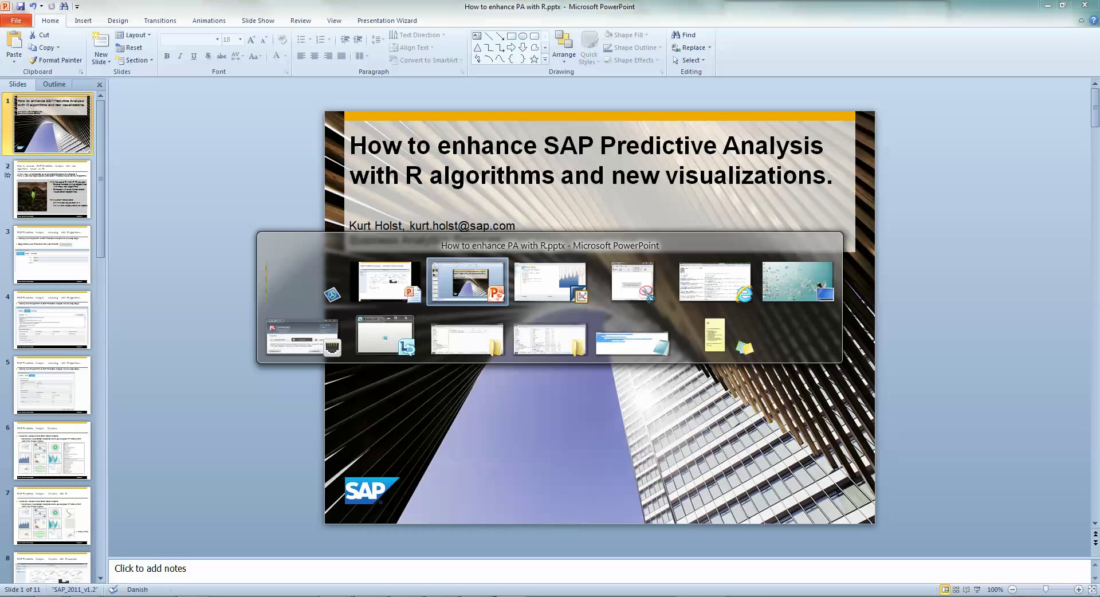
key(alt+Tab)
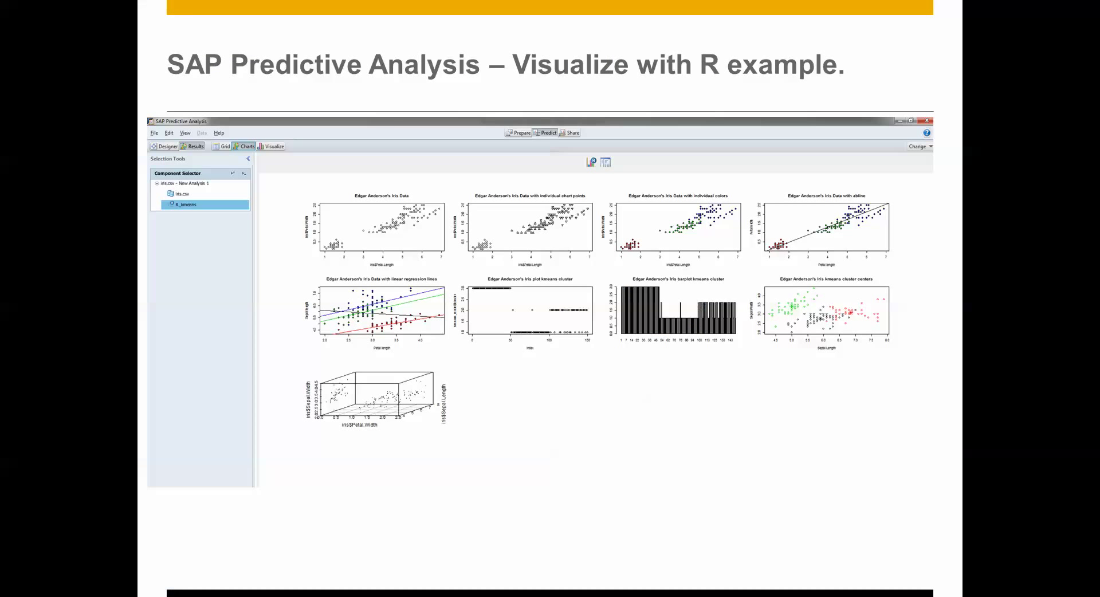
key(super)
key(Escape)
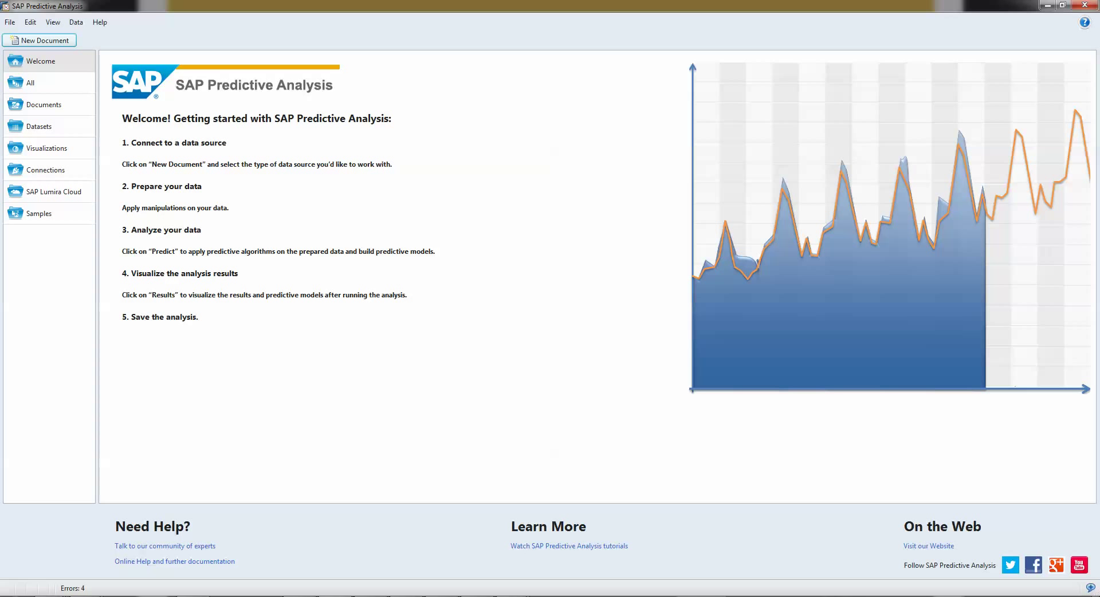
Switch to RStudio and run the entire kmeans_video.R script to define kmeansfunction.
click(299, 595)
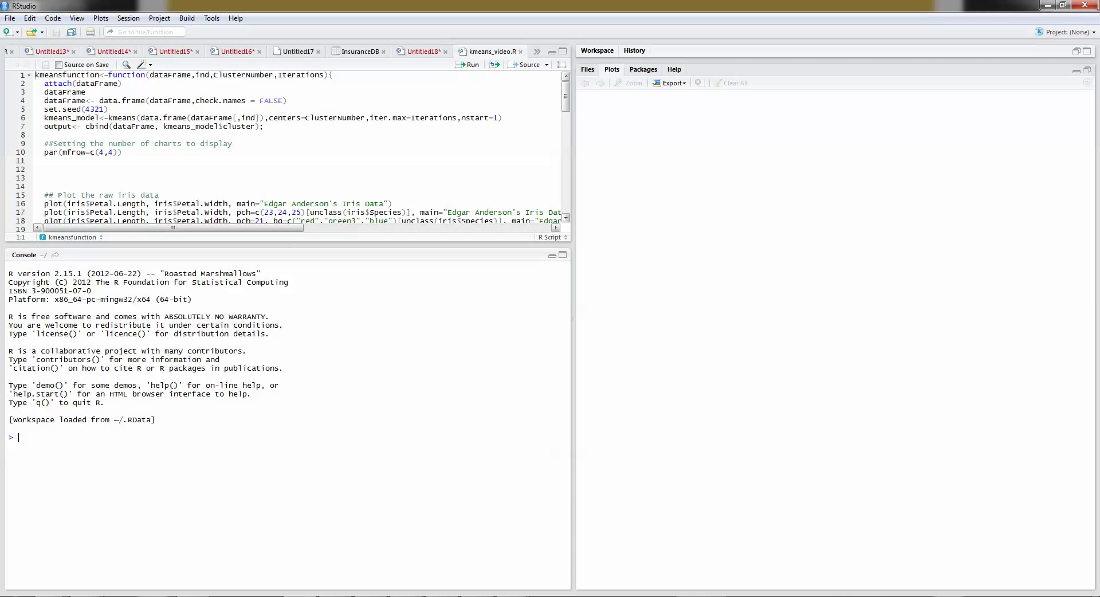
click(123, 152)
key(ctrl+a)
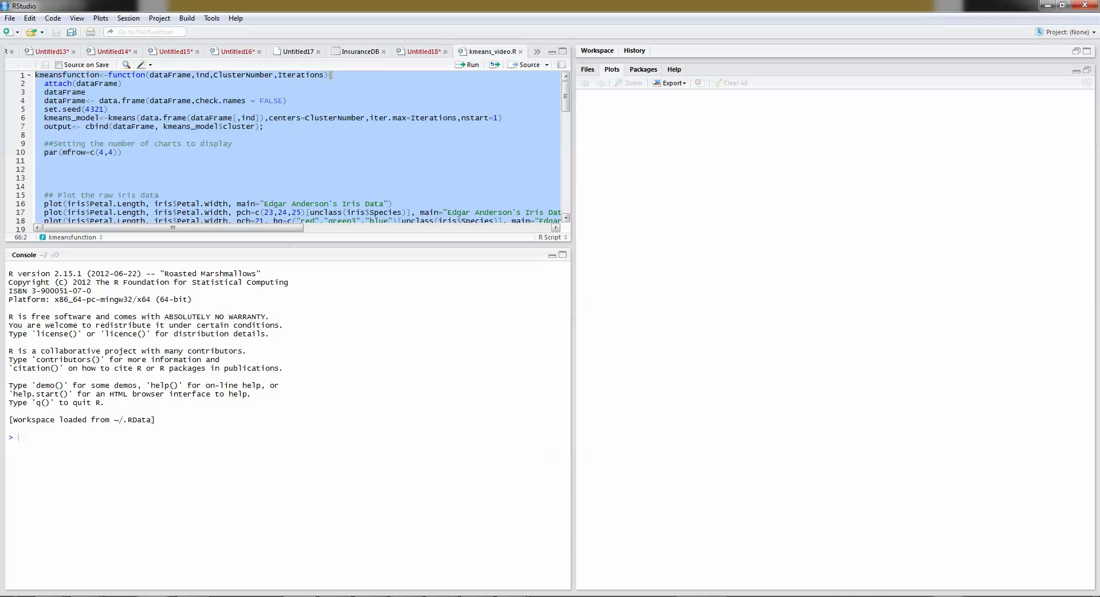
key(ctrl+Return)
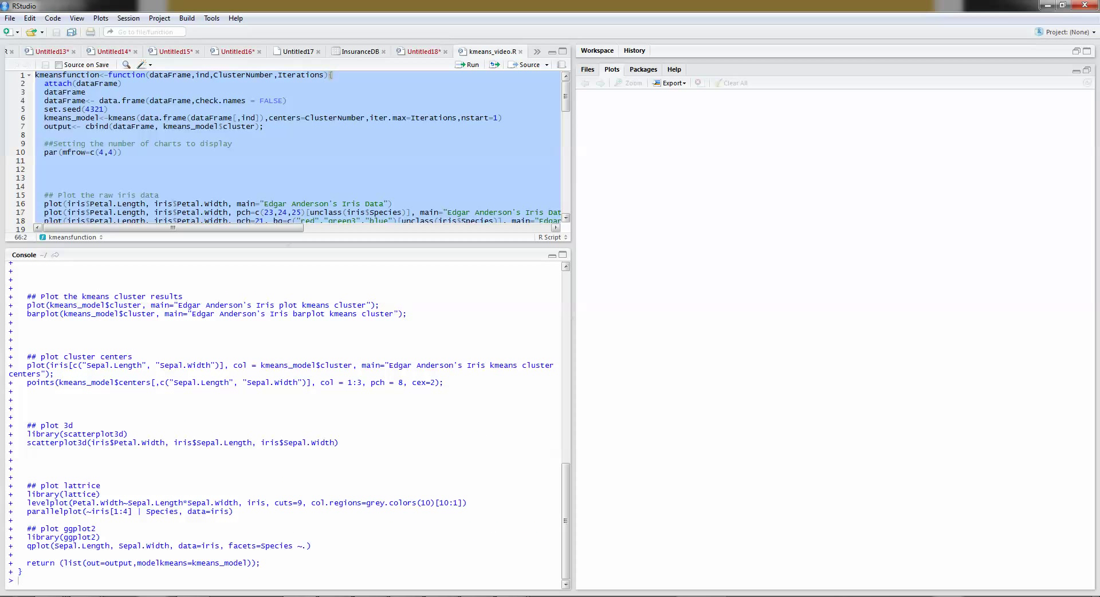
Set the plot layout to a 4 by 4 grid and run the raw iris data plots, including the black fit line.
click(44, 169)
click(121, 152)
key(ctrl+Return)
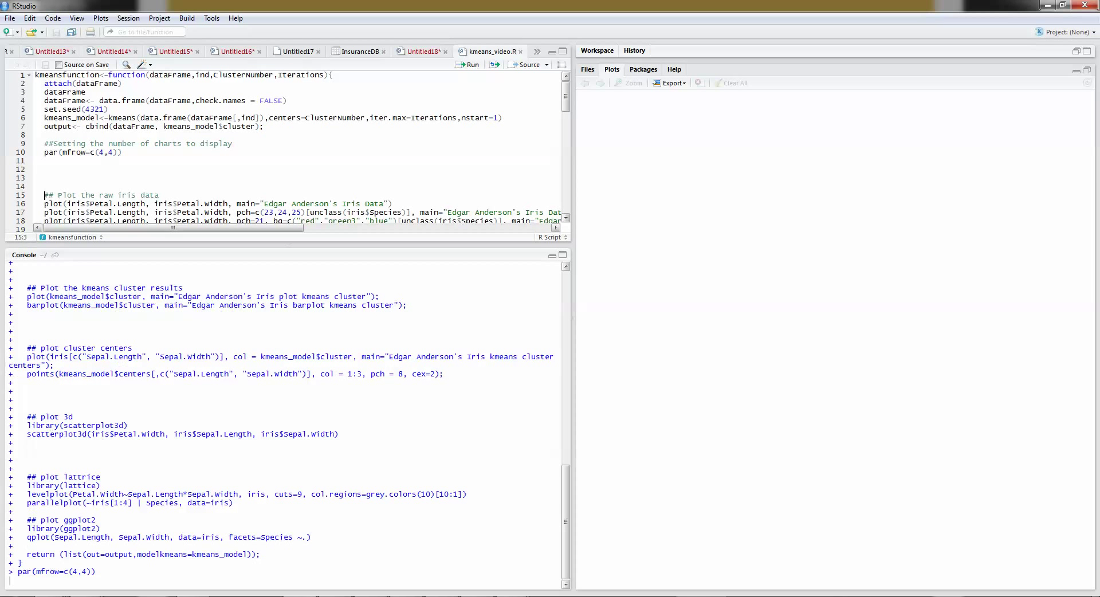
key(ctrl+Return)
key(ctrl+Return)
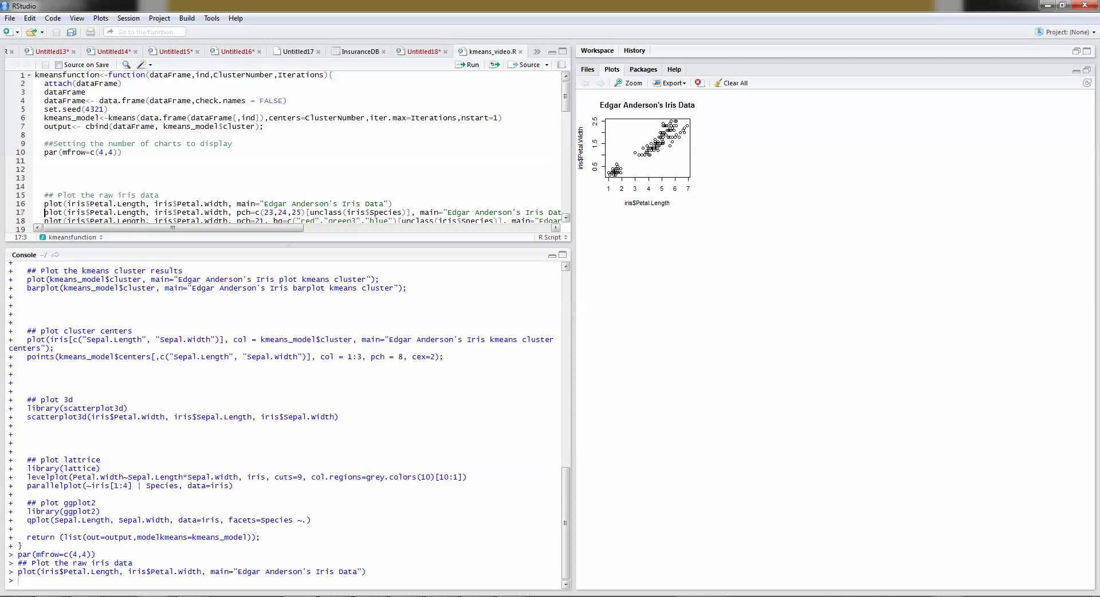
key(ctrl+Return)
key(ctrl+Return)
key(ctrl+Return)
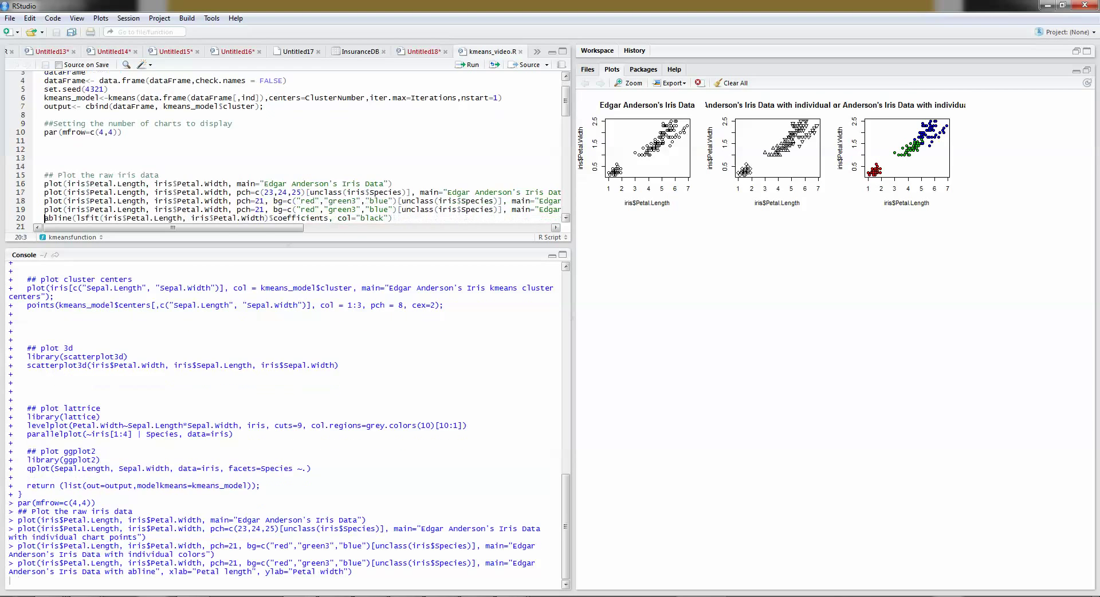
key(ctrl+Return)
Run the Linear Regression section, plotting the overall regression line and the setosa, versicolor and virginica lines.
key(ctrl+Return)
key(ctrl+Return)
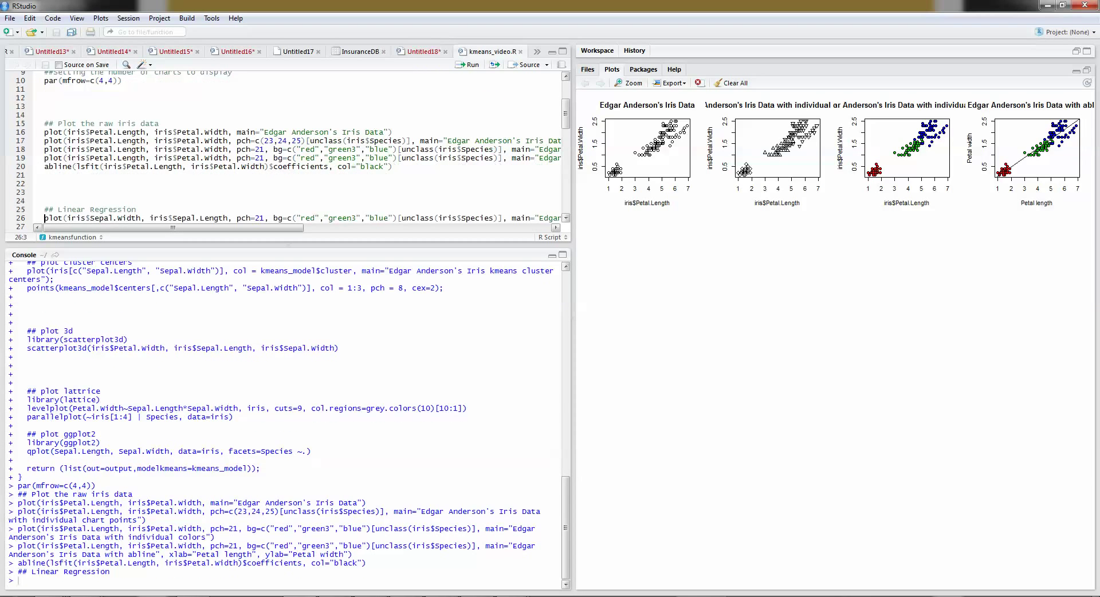
key(ctrl+Return)
key(ctrl+Return)
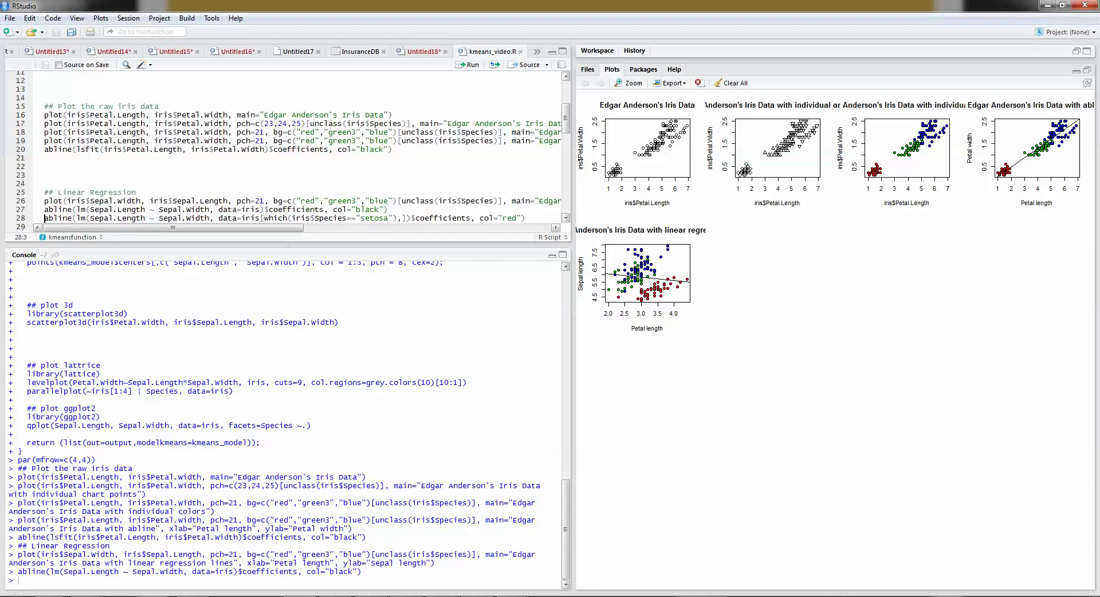
key(ctrl+Return)
key(ctrl+Return)
key(ctrl+Return)
key(ctrl+Return)
key(ctrl+Return)
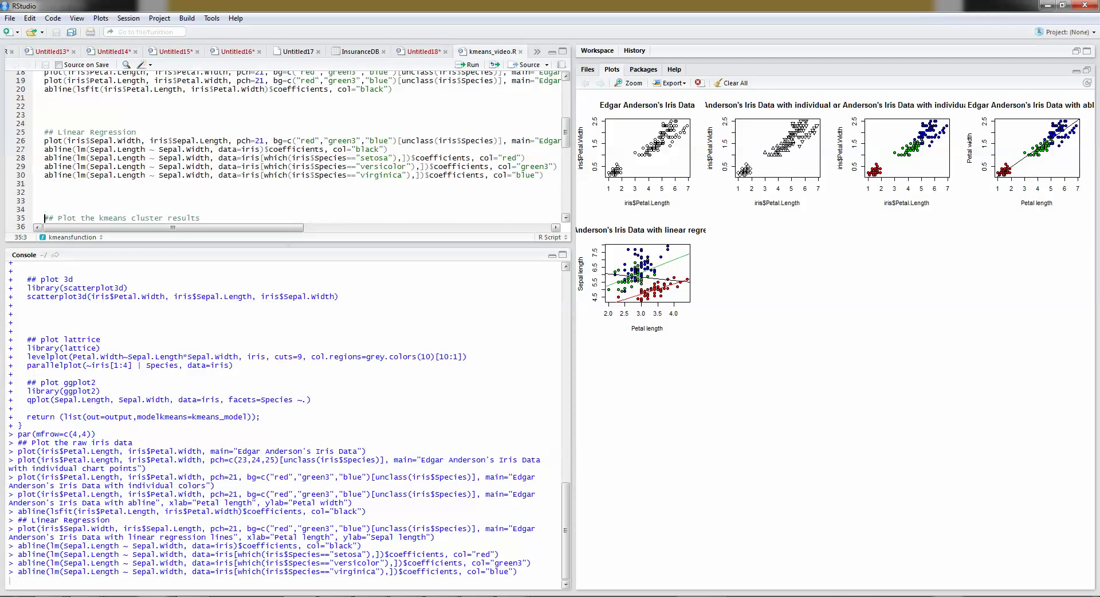
Run the kmeans cluster results and cluster centers plots, and load the scatterplot3d library.
key(ctrl+Return)
key(ctrl+Return)
key(ctrl+Return)
key(ctrl+Return)
key(ctrl+Return)
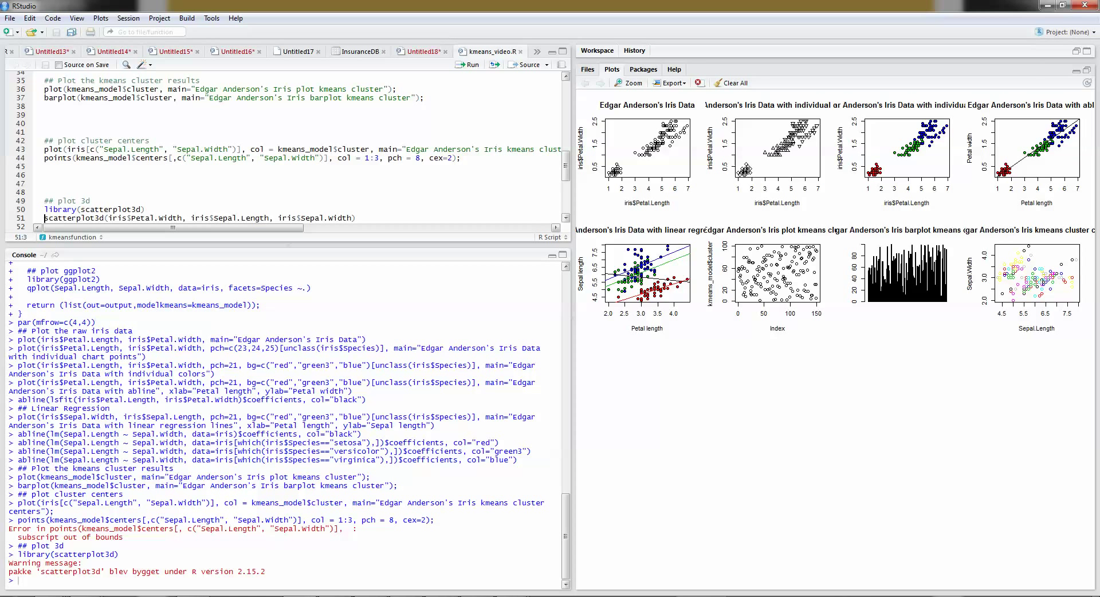
Copy the entire kmeans_video.R script and switch to SAP Predictive Analysis.
key(ctrl+a)
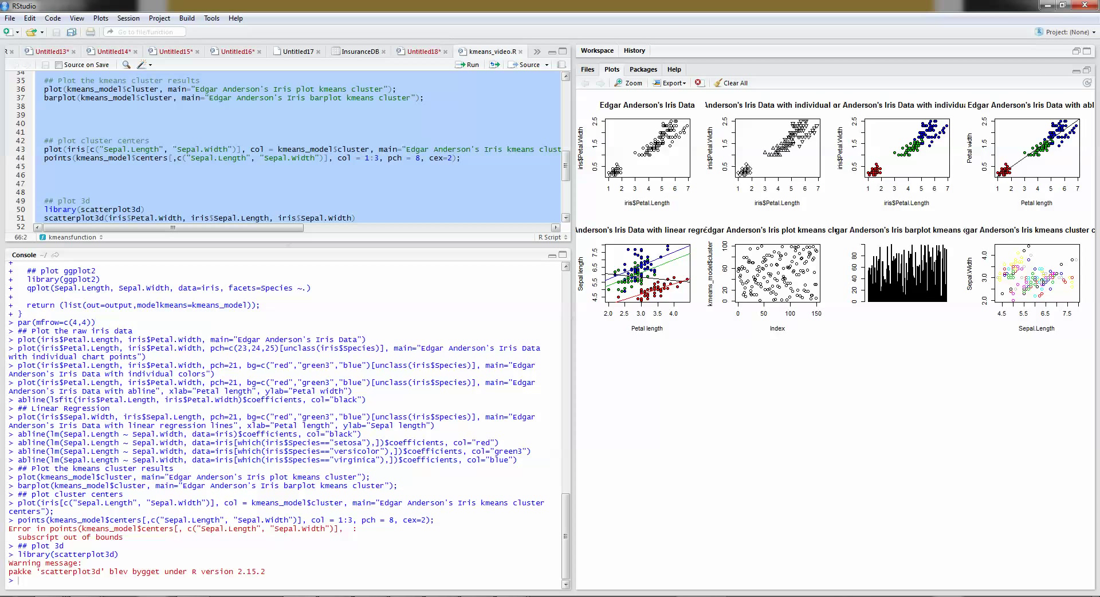
mouse_move(334, 596)
click(334, 544)
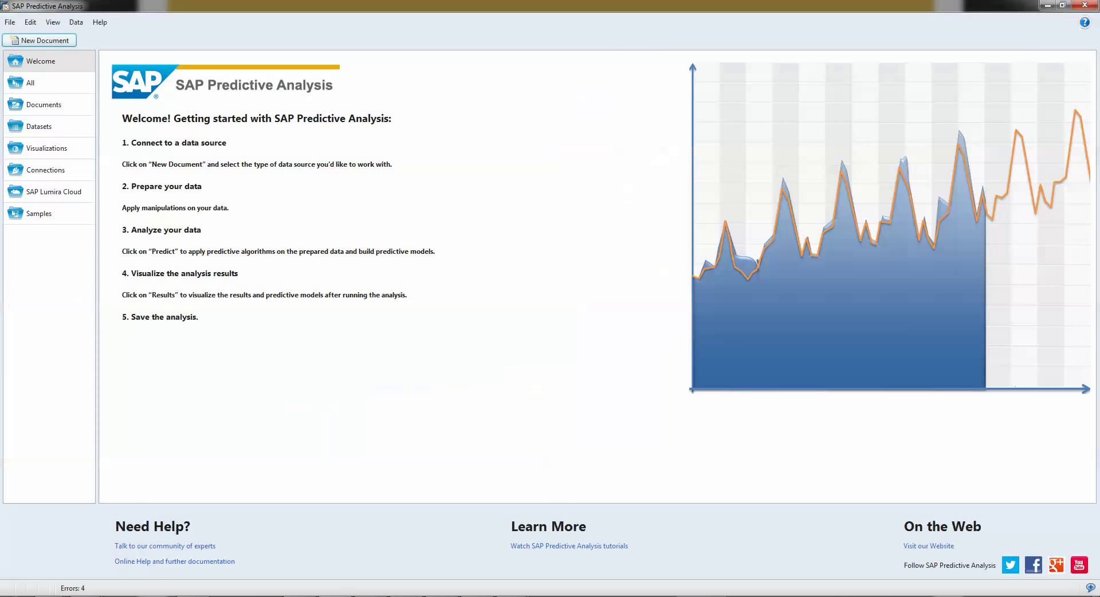
Create a new document from the recent iris.csv source, acquiring the data without the ID column.
click(39, 40)
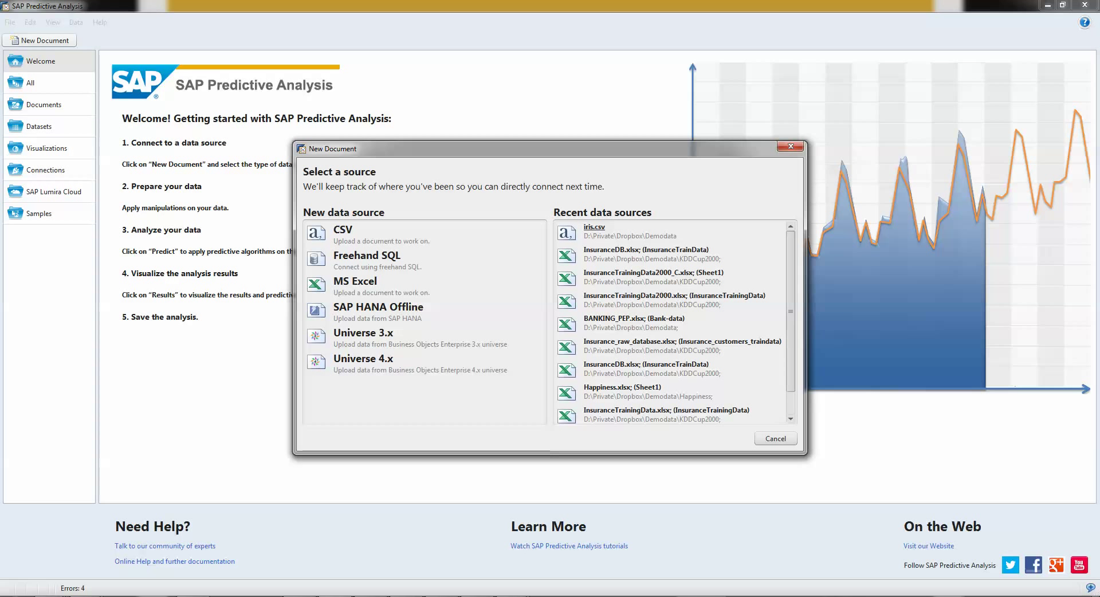
click(594, 227)
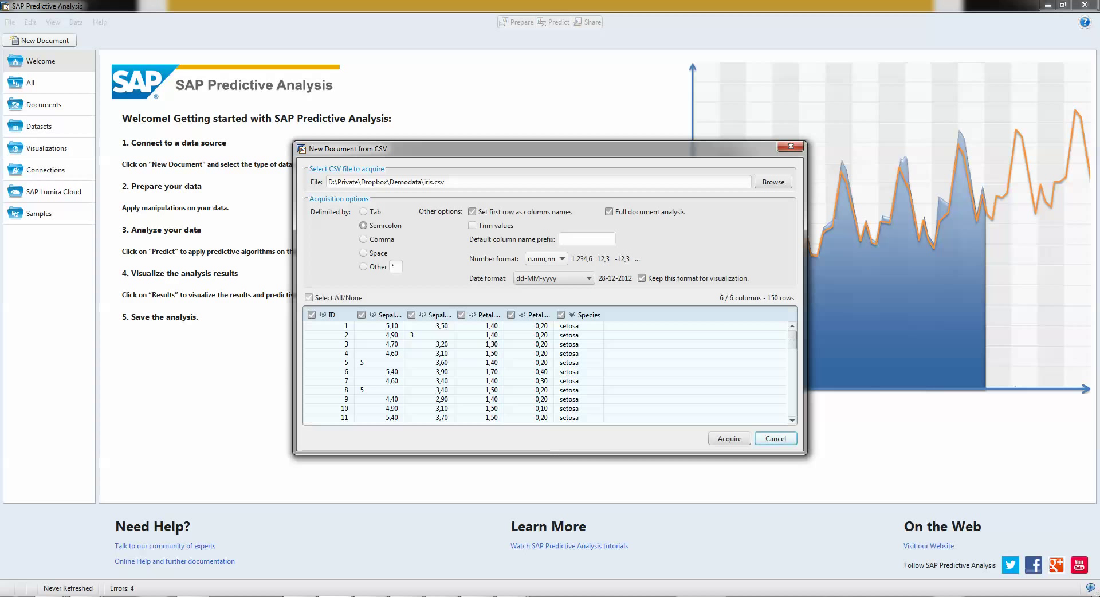
click(311, 315)
click(729, 438)
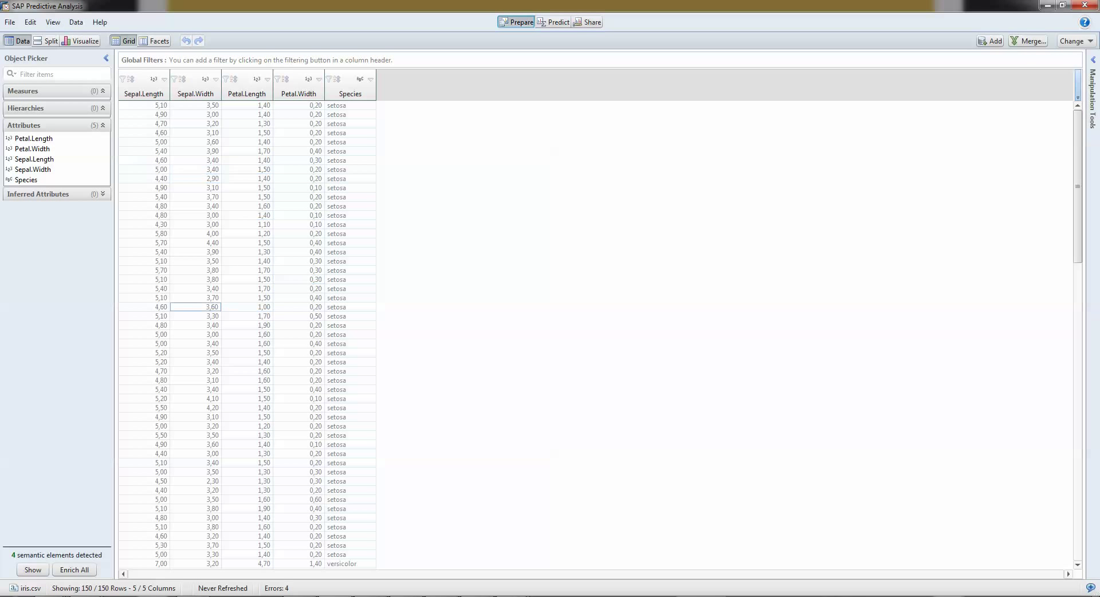
Start creating a new R component in the Predict view.
click(552, 21)
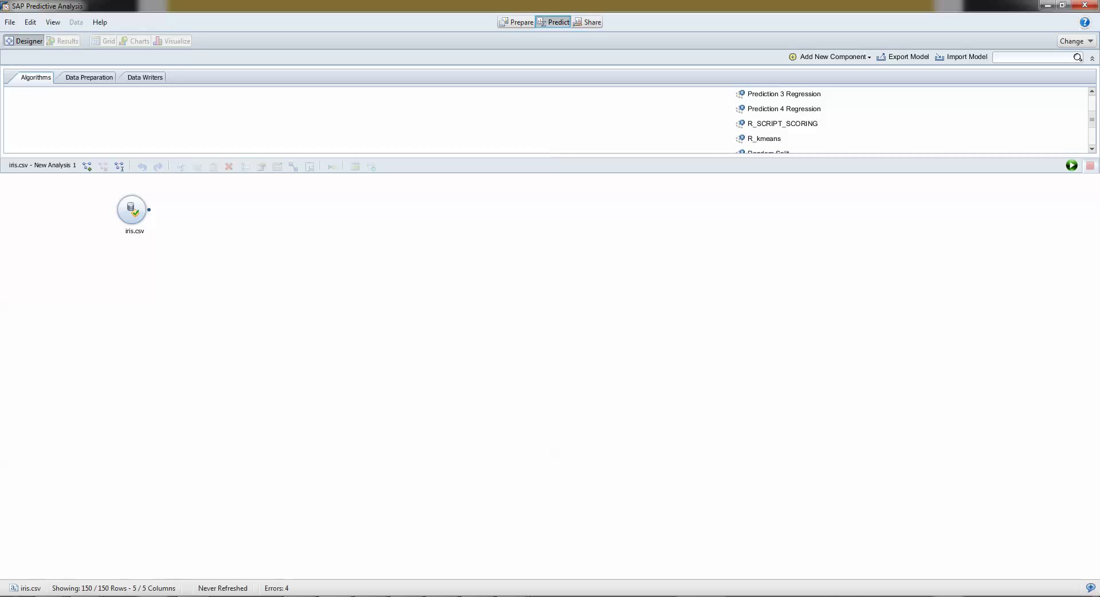
click(829, 57)
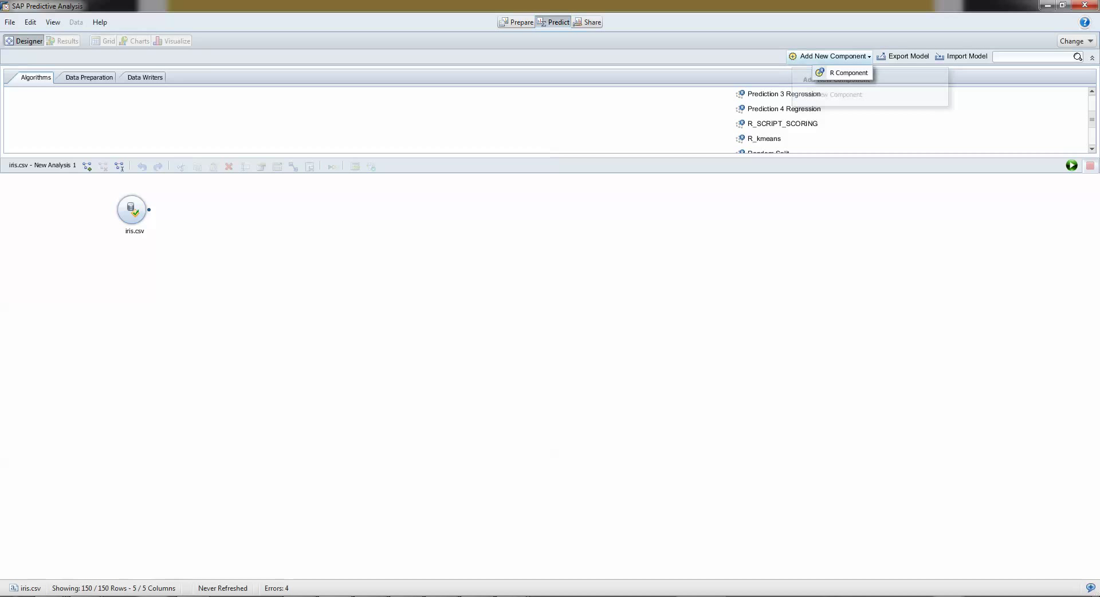
click(848, 73)
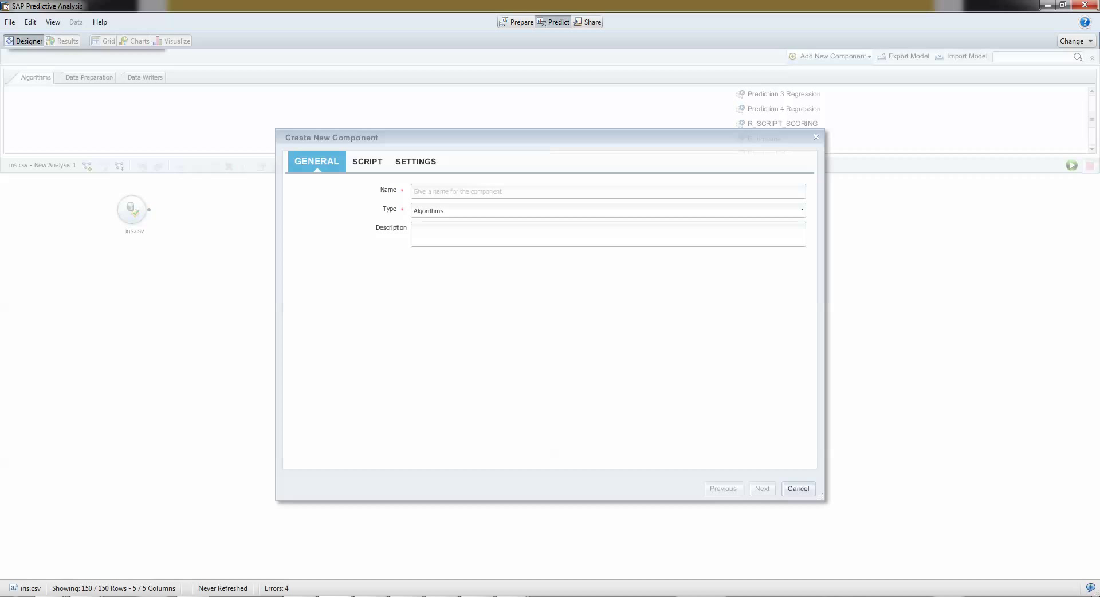
Name the new component How_to_video_r_kmeans, leaving its type as Algorithms and its description empty.
click(414, 191)
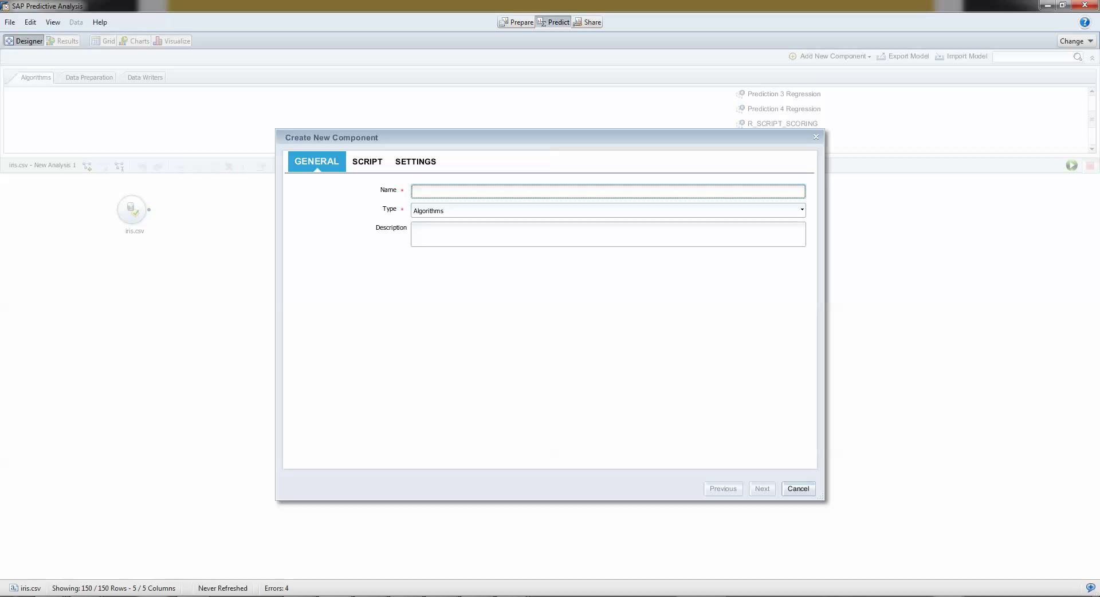
text(How_to_)
text(vie)
text(eo)
text(_r_kmean)
text(s)
click(413, 227)
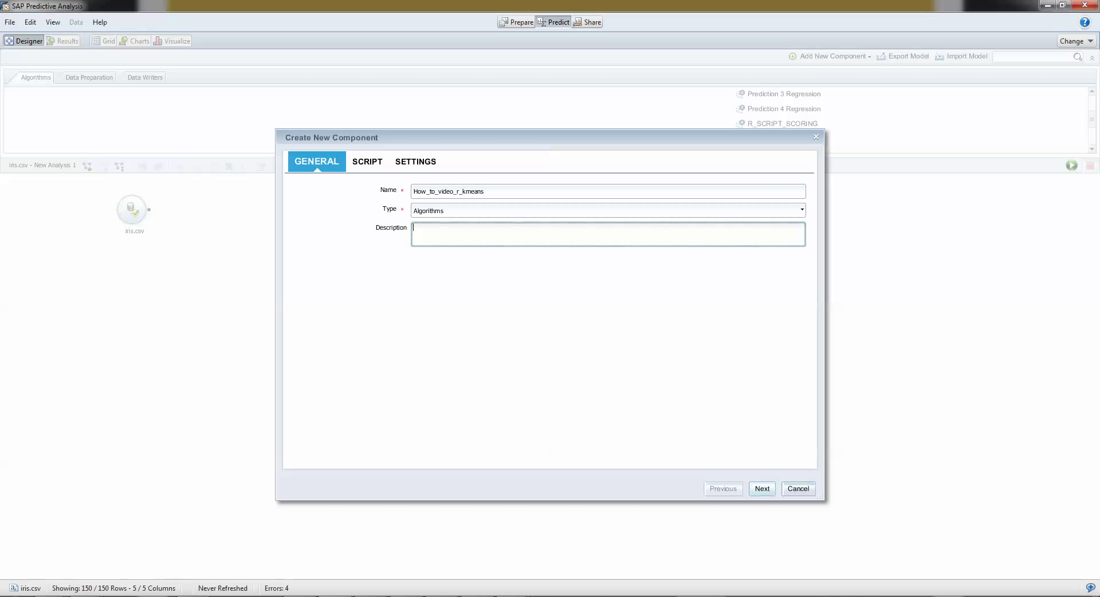
Paste the copied kmeans R script into the component's script editor.
click(762, 488)
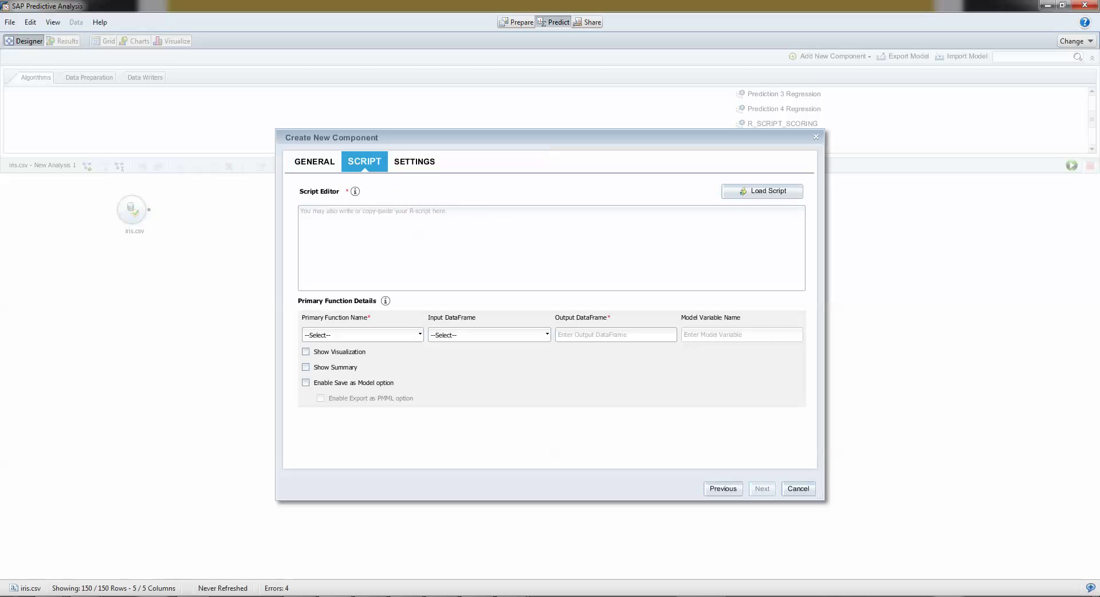
click(302, 211)
key(ctrl+v)
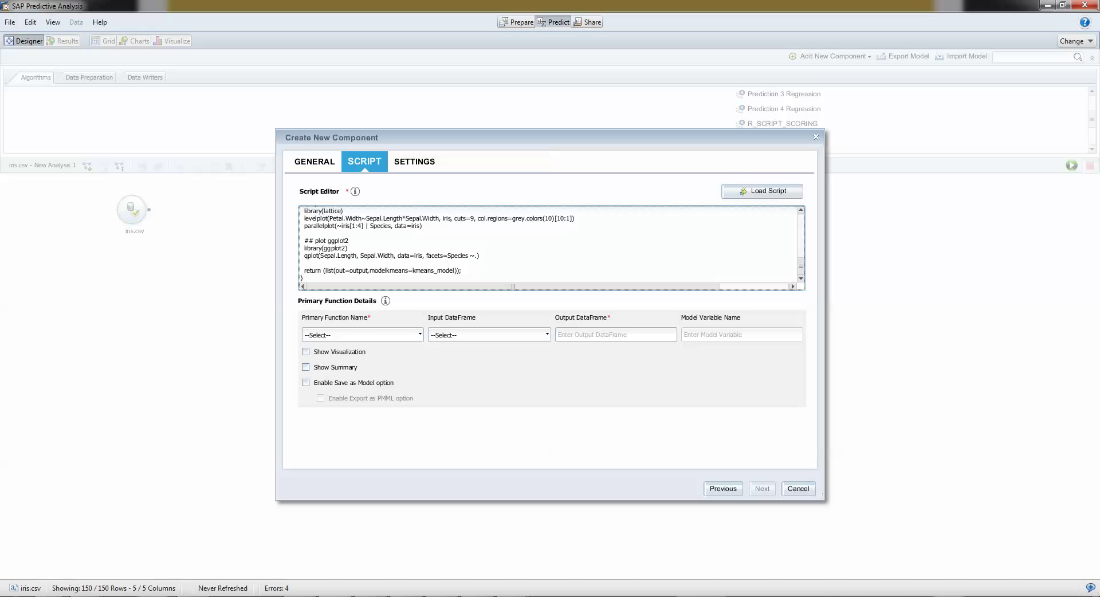
scroll(549, 245, up, 7)
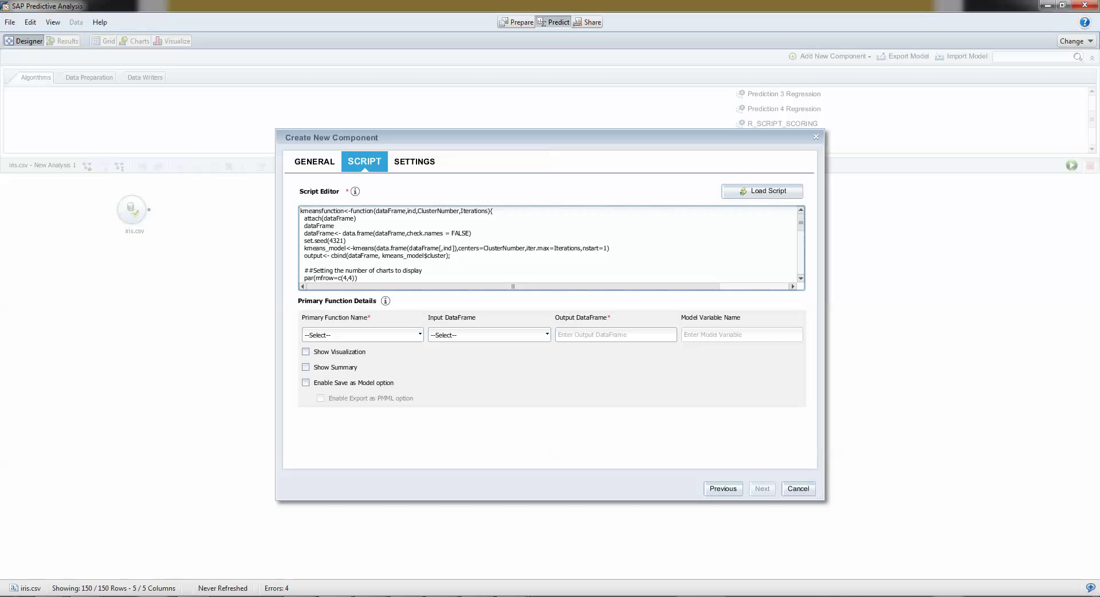
Set the primary function to kmeansfunction, the input data frame to dataFrame and the output data frame to out.
click(419, 334)
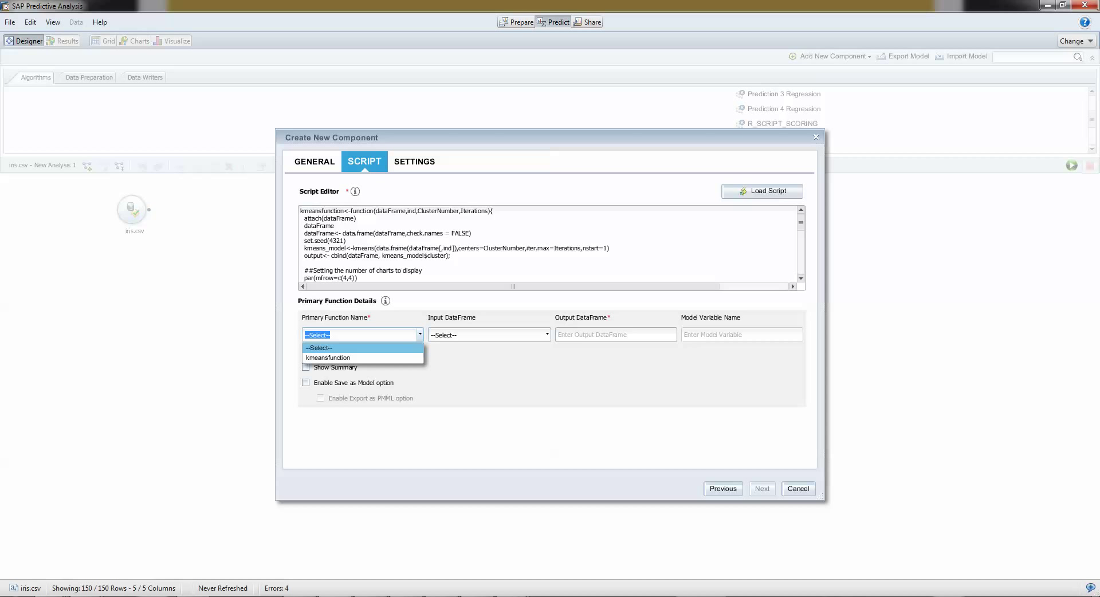
click(327, 358)
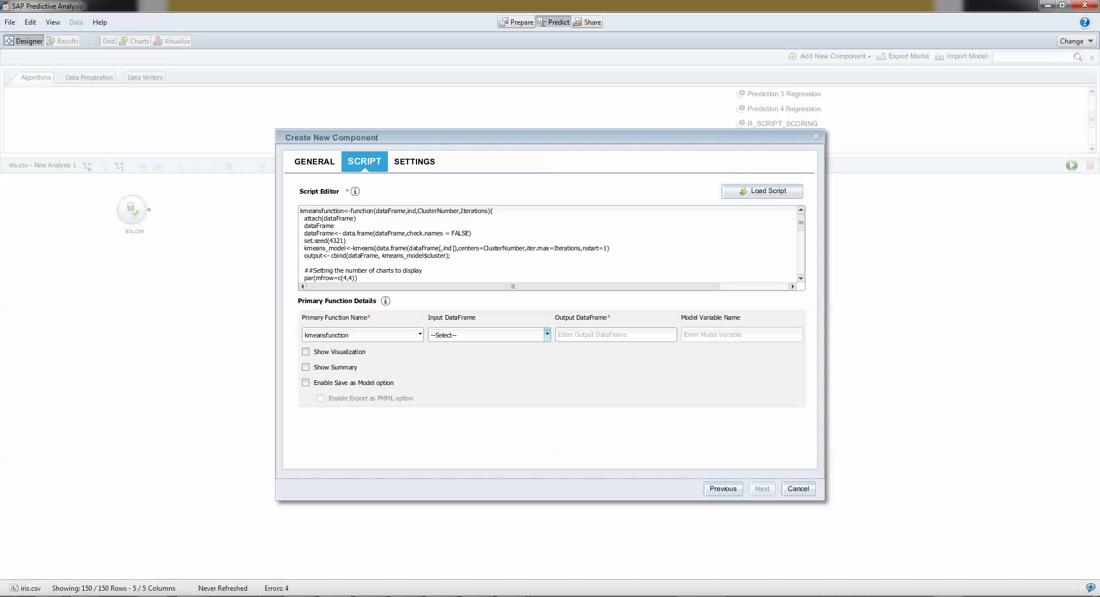
click(547, 335)
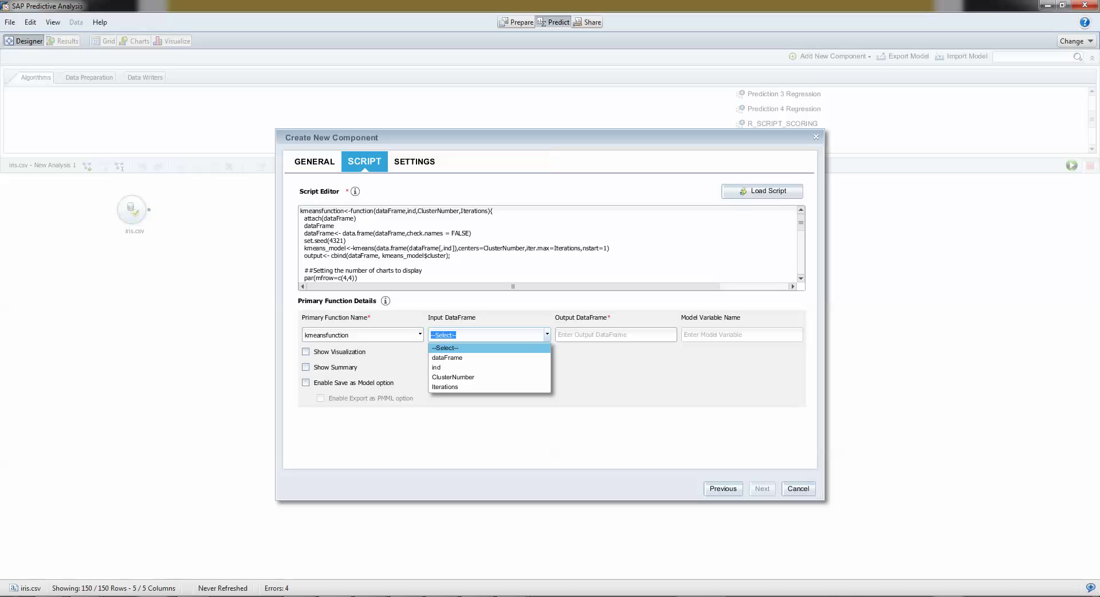
click(447, 358)
click(615, 335)
text(out)
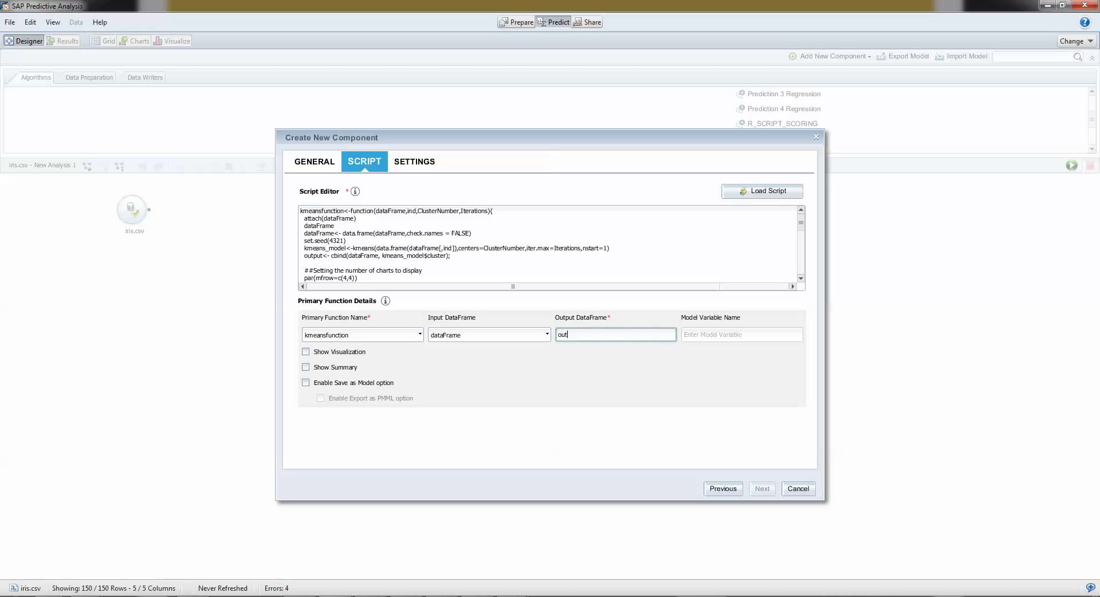
Enable the component's summary and visualization, and set the model variable name to kmeansfunction.
click(305, 367)
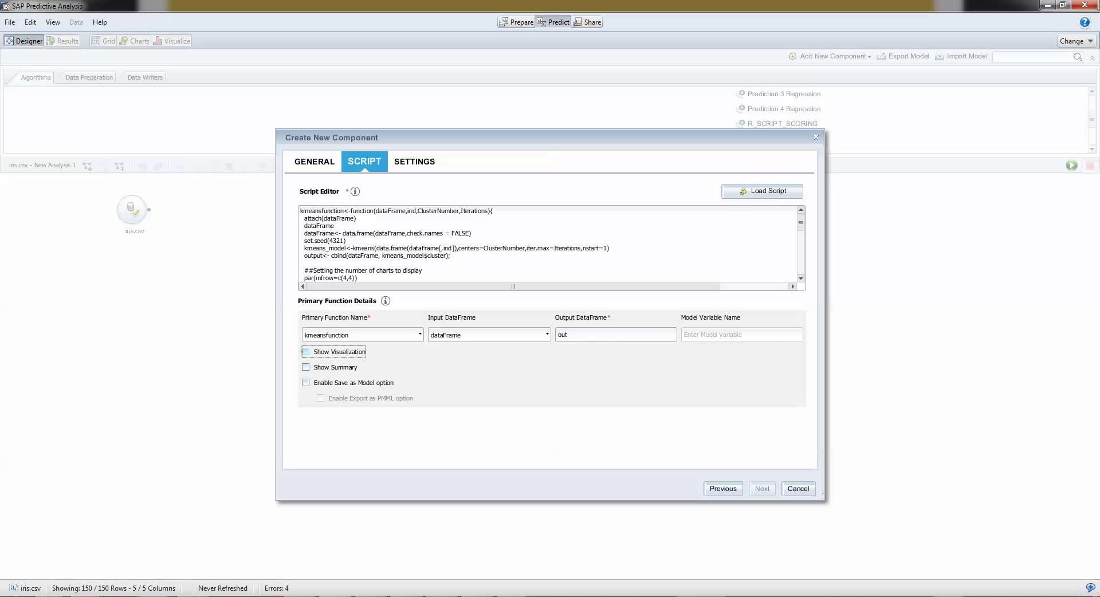
click(306, 351)
click(740, 335)
text(kmeansfunc)
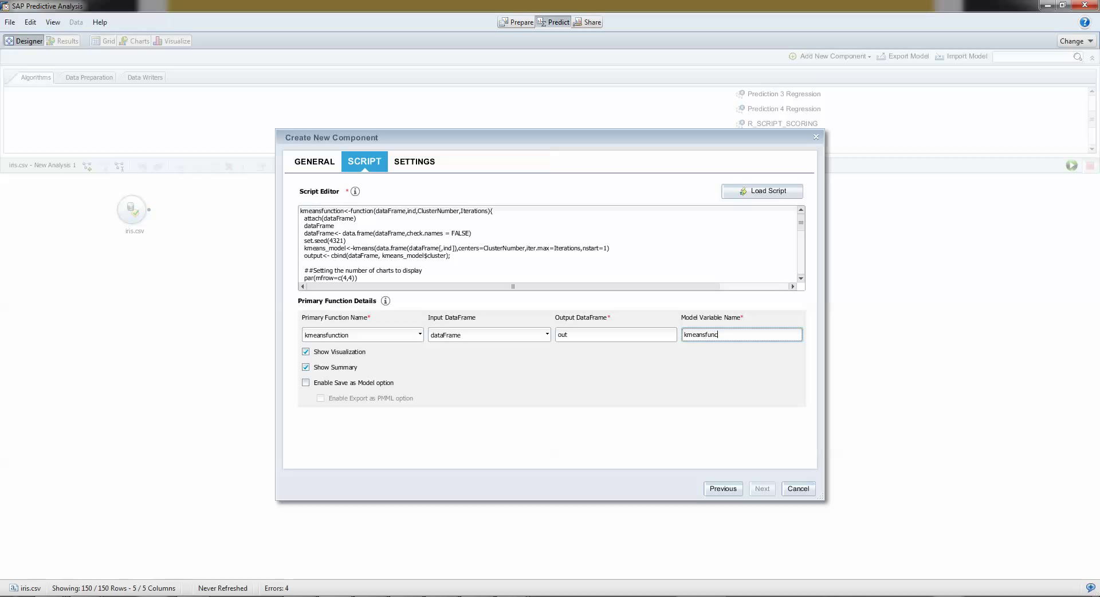
text(tion)
key(Tab)
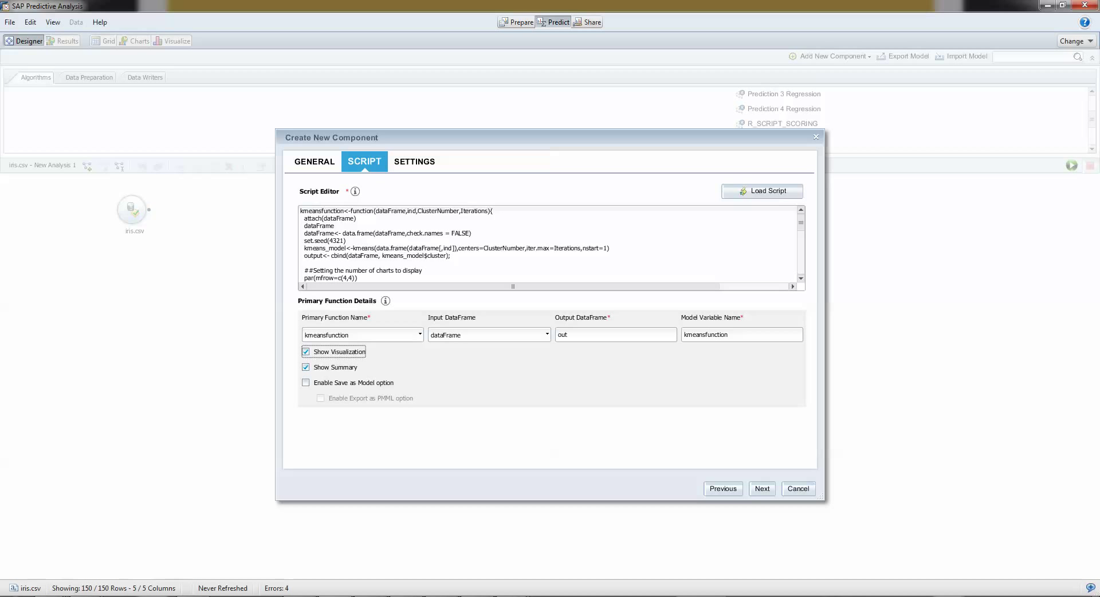
Add an output column named Cluster with data type Integer to the component's output table definition.
click(761, 488)
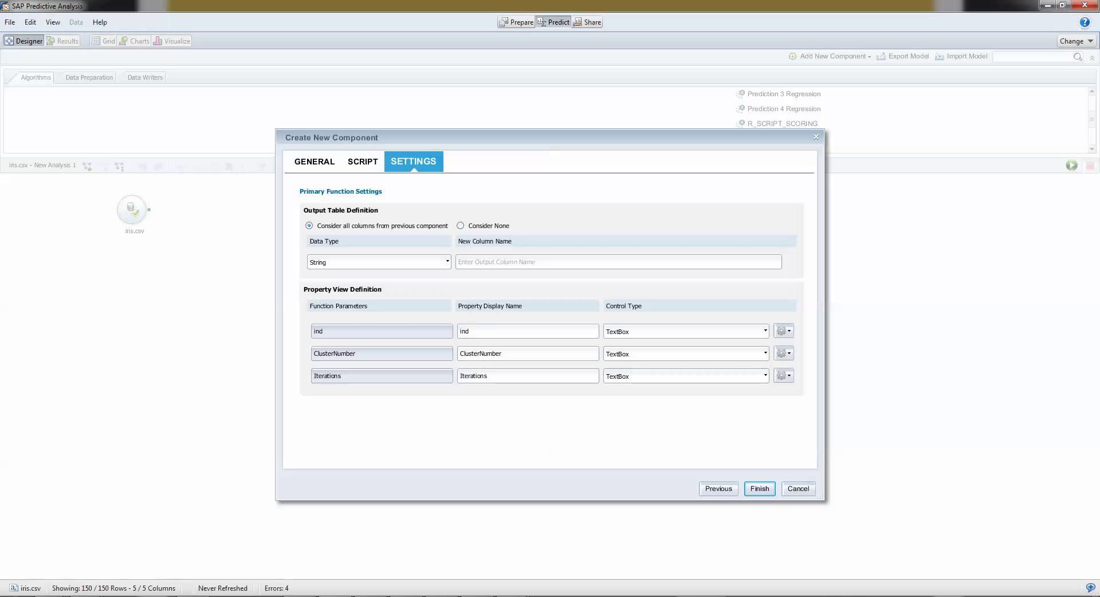
click(617, 261)
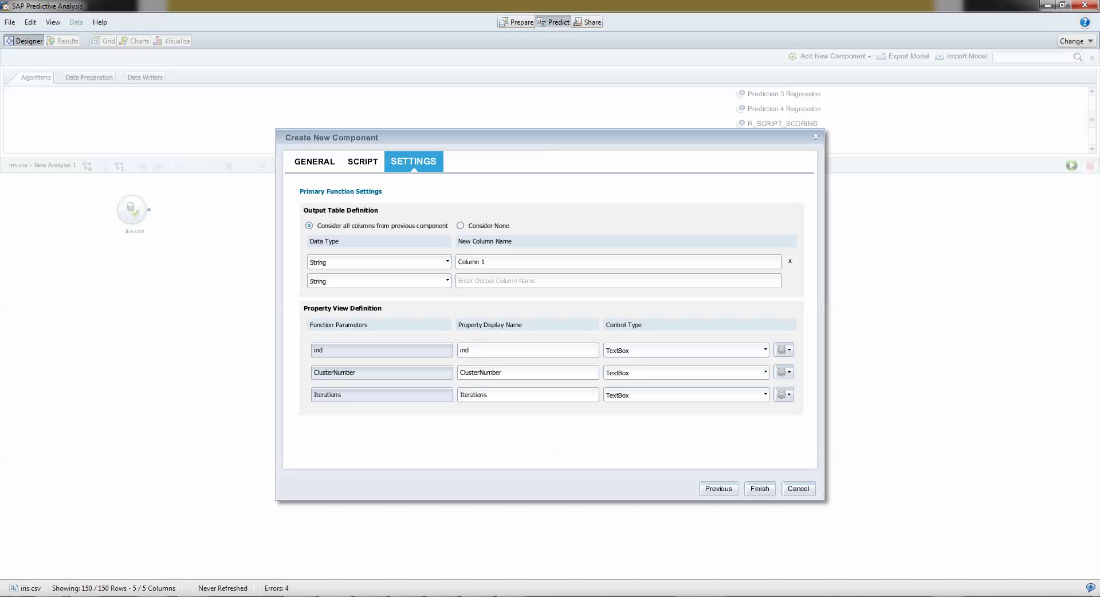
click(471, 262)
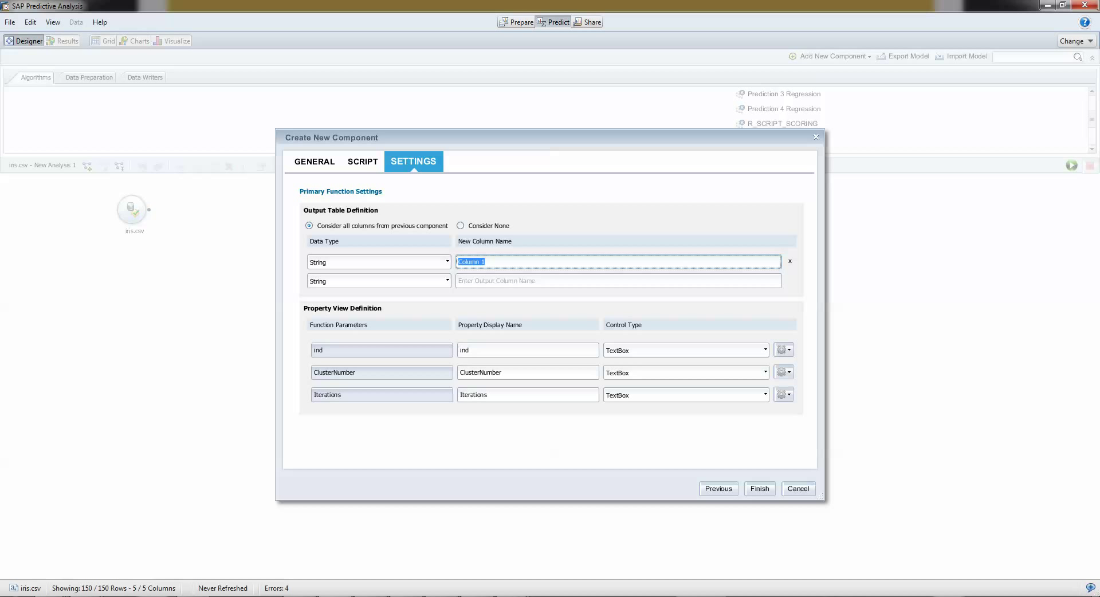
text(Cluster)
click(447, 261)
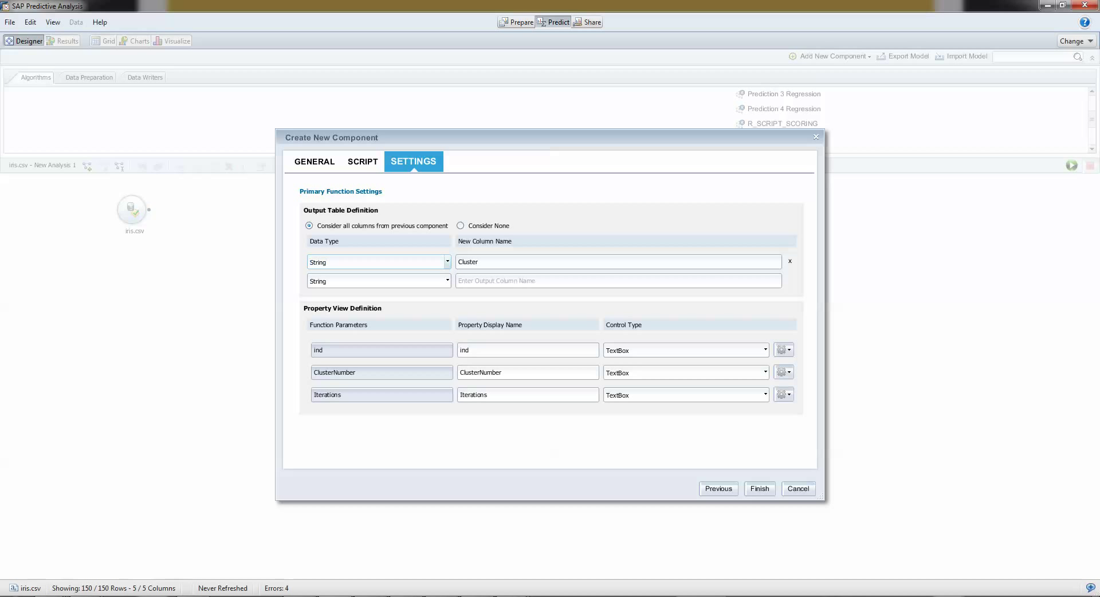
click(447, 261)
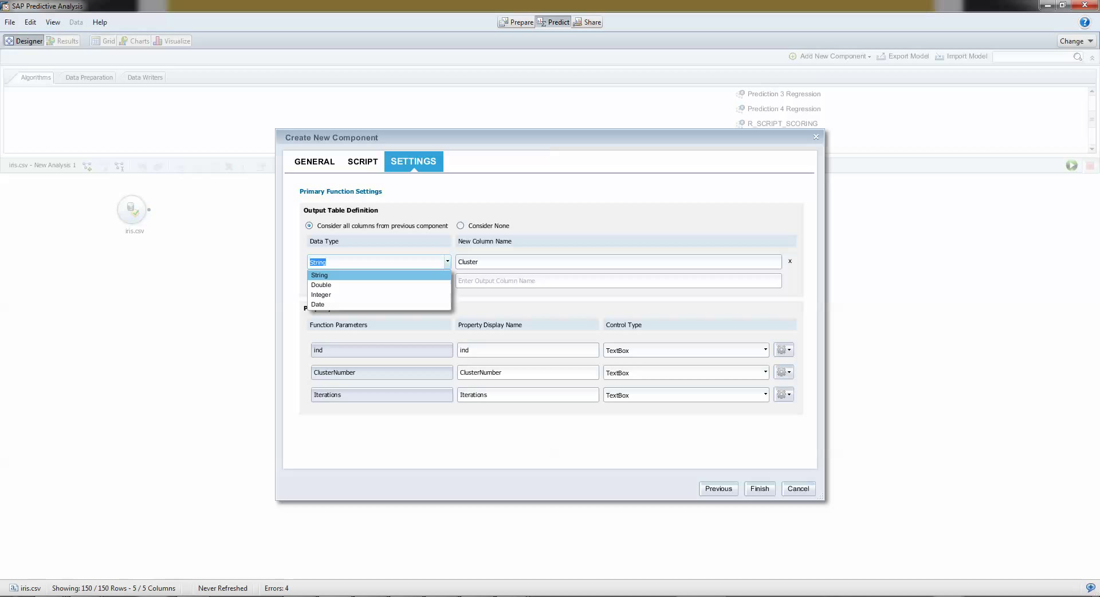
click(321, 294)
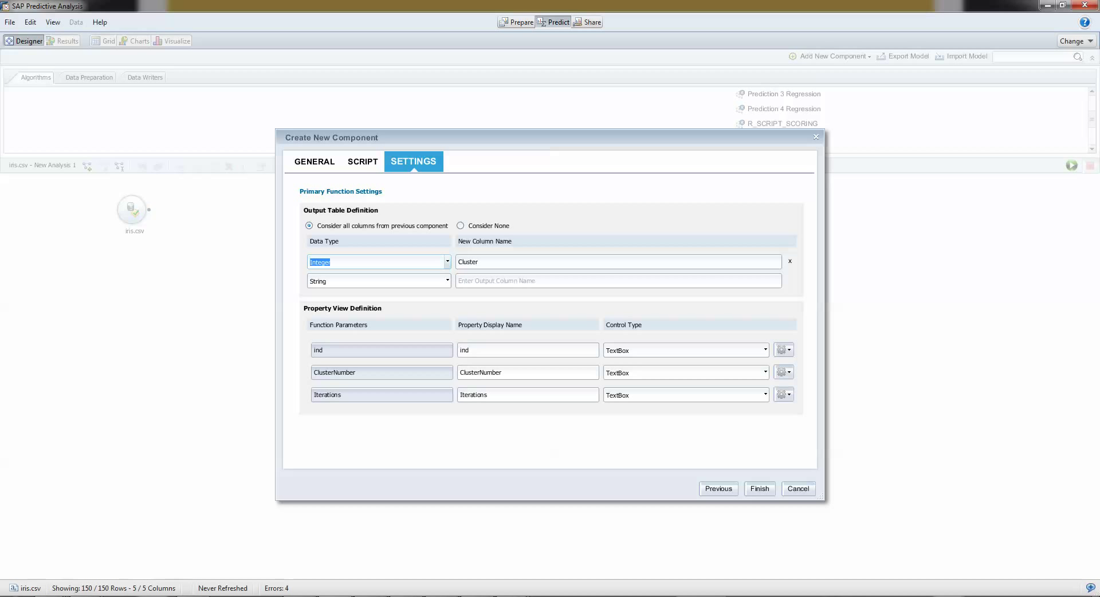
Set the property display name of the ind parameter to Select Factors.
double_click(465, 350)
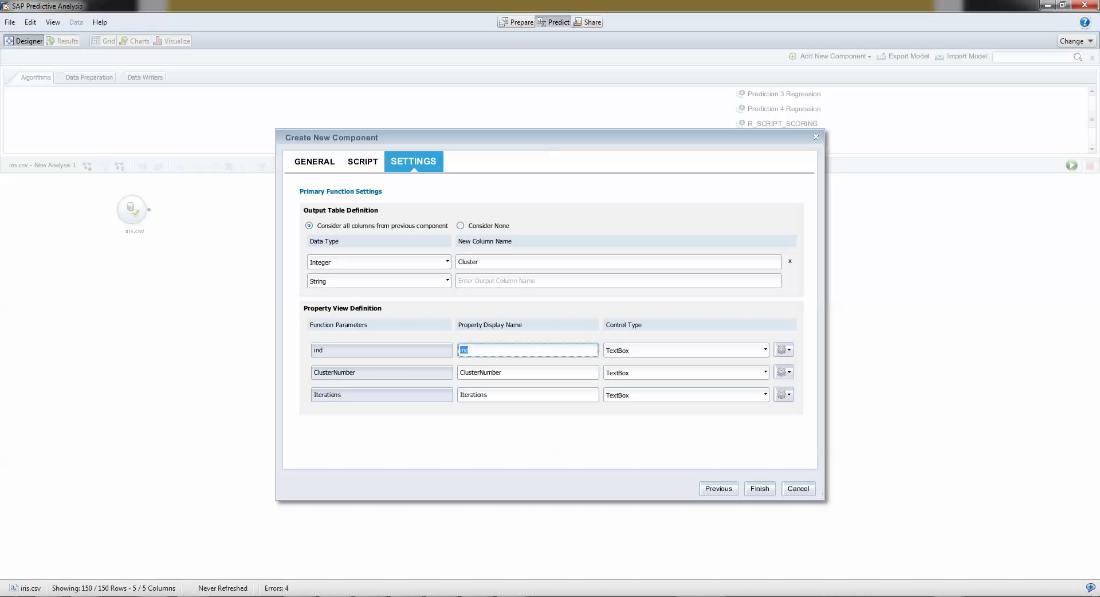
text(Fa)
text(ctors)
text(Select)
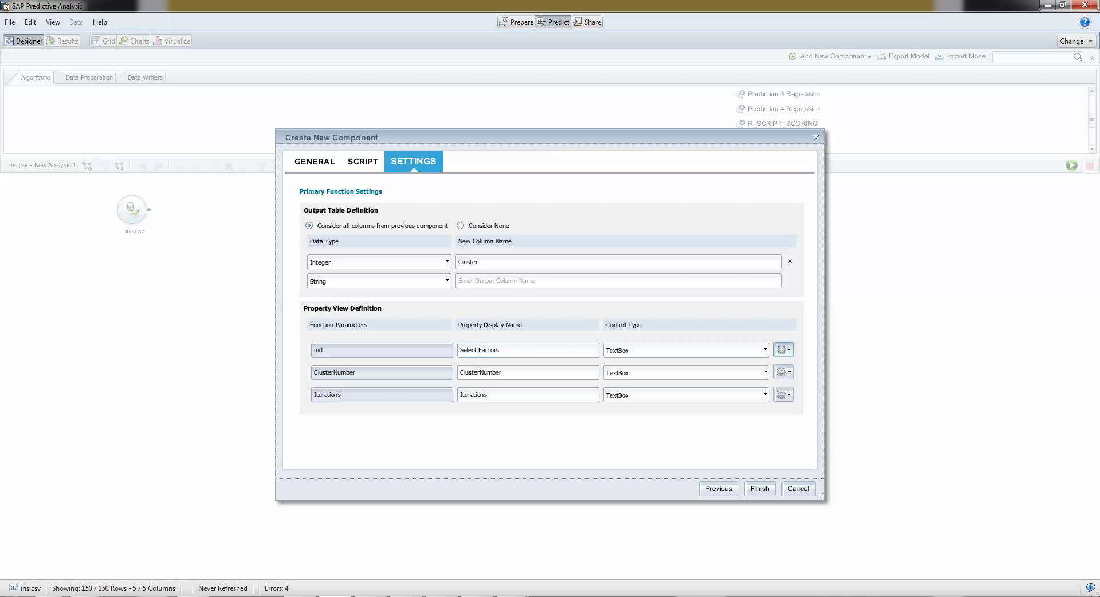
click(783, 350)
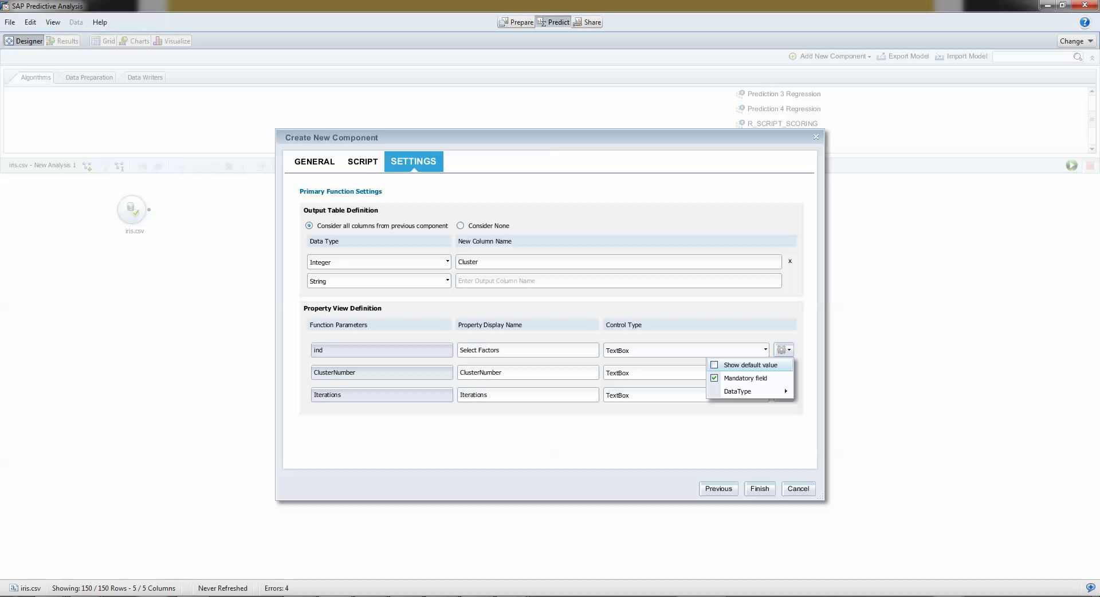
click(745, 365)
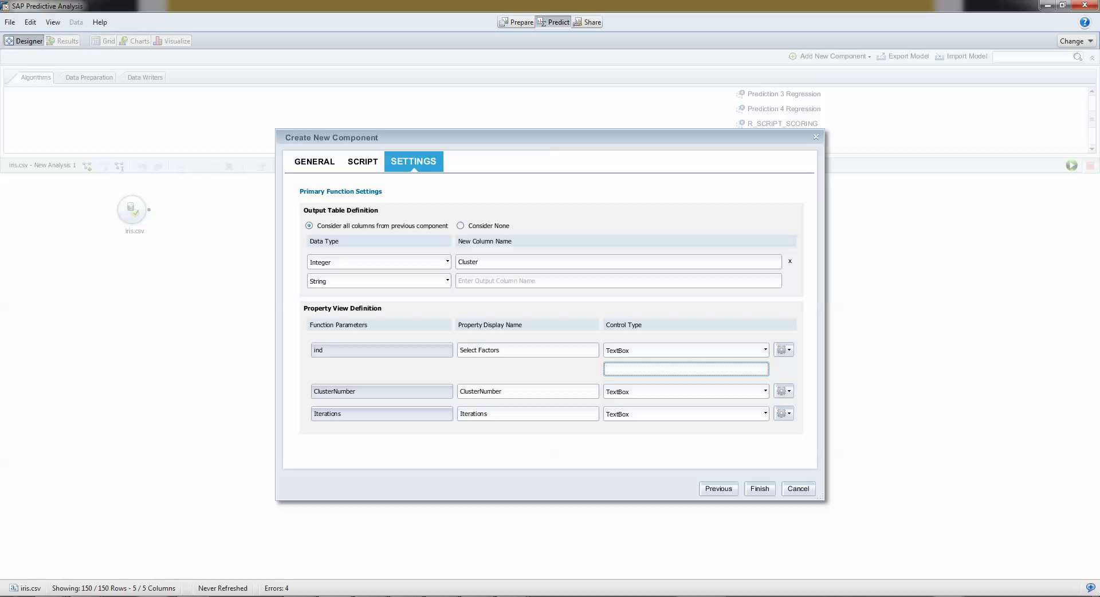
click(783, 350)
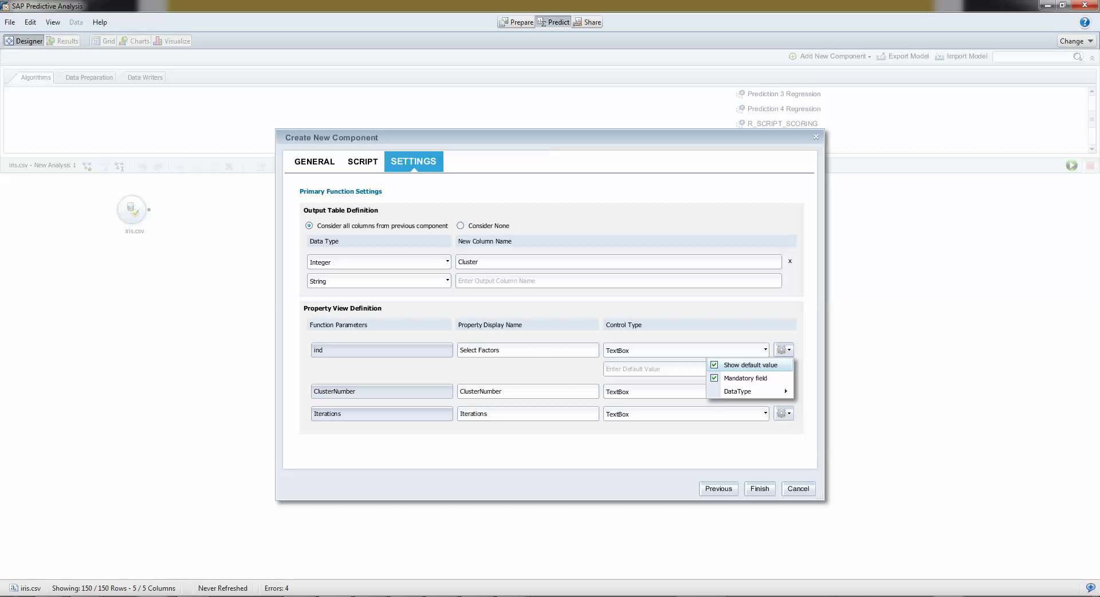
click(745, 364)
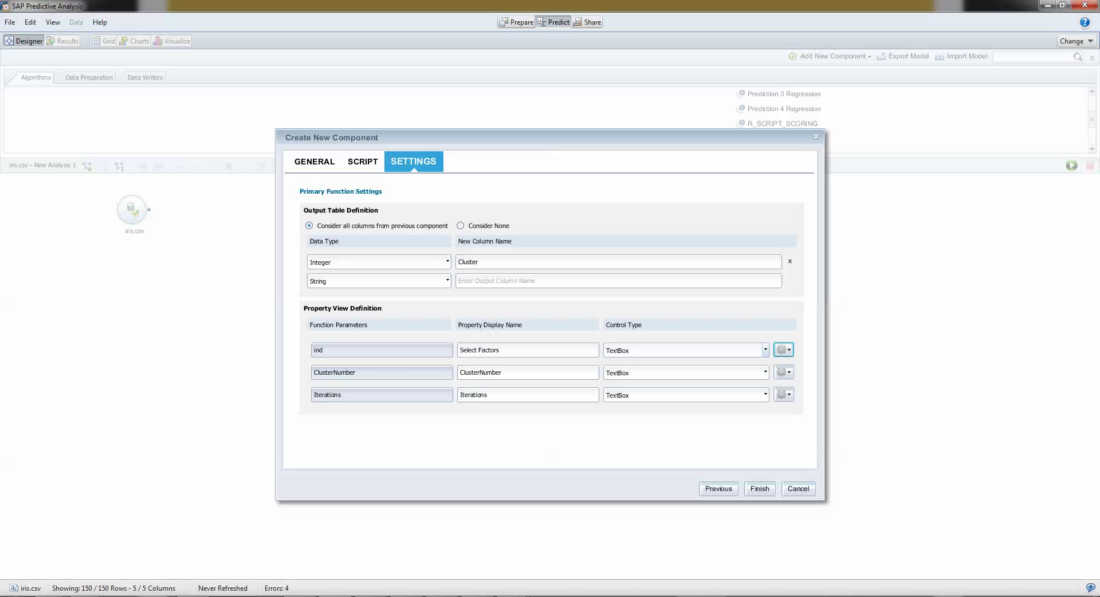
Set the control type of the ind parameter to Column Selector (Multiple).
click(765, 349)
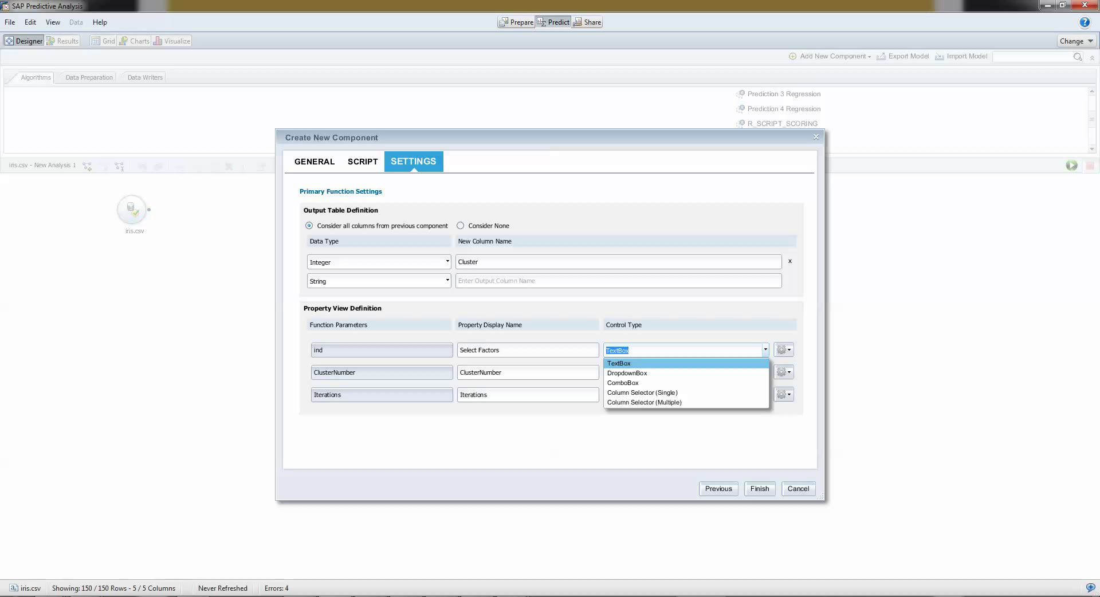
click(644, 402)
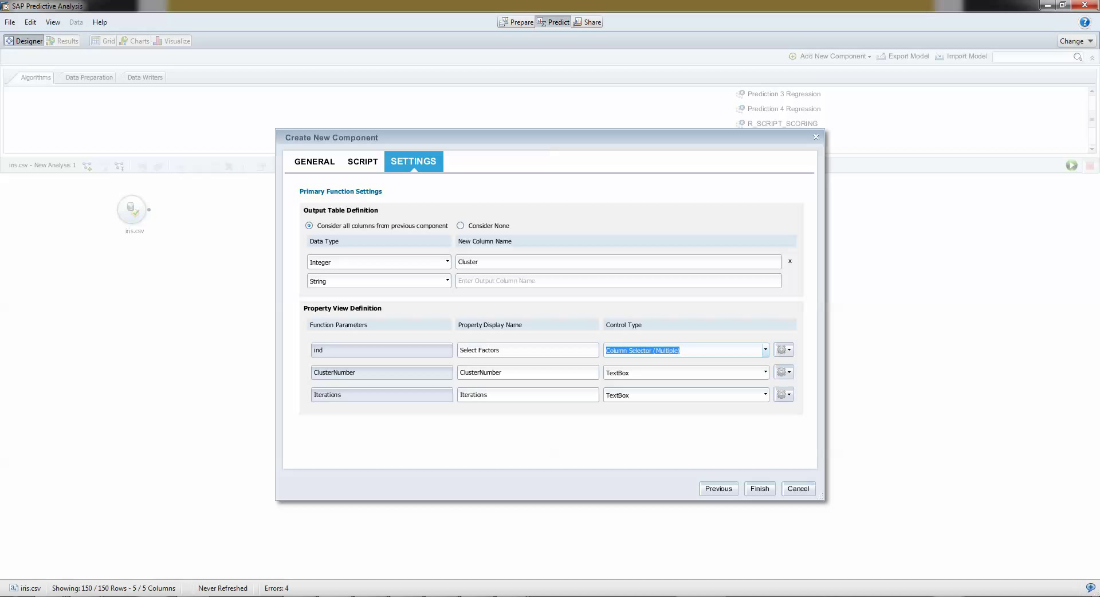
Give the ClusterNumber parameter a default value of 3 and the data type Integer.
click(783, 372)
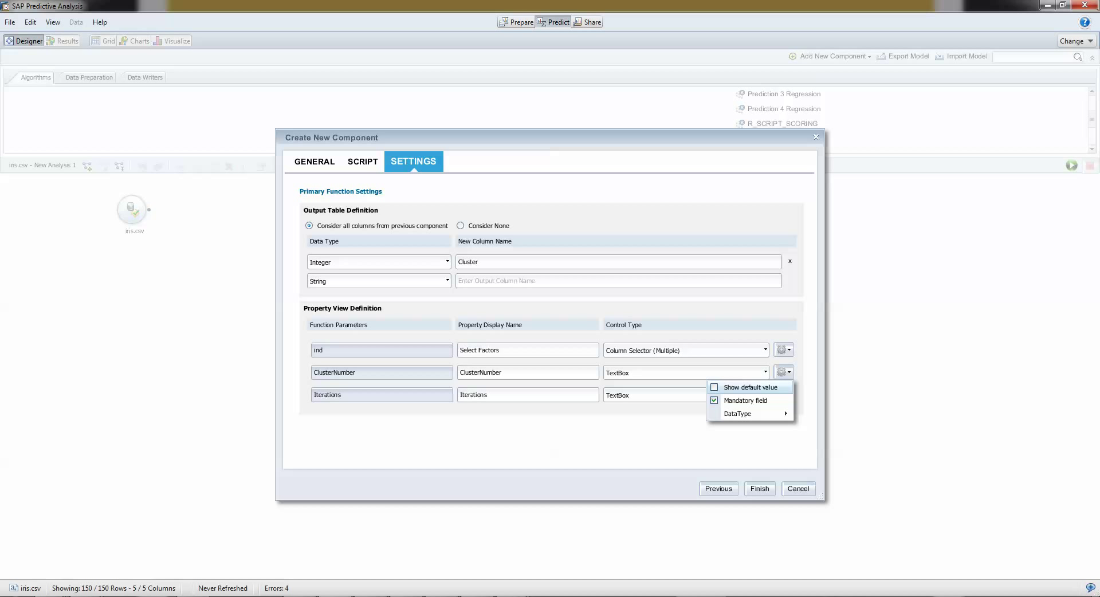
click(745, 387)
click(685, 392)
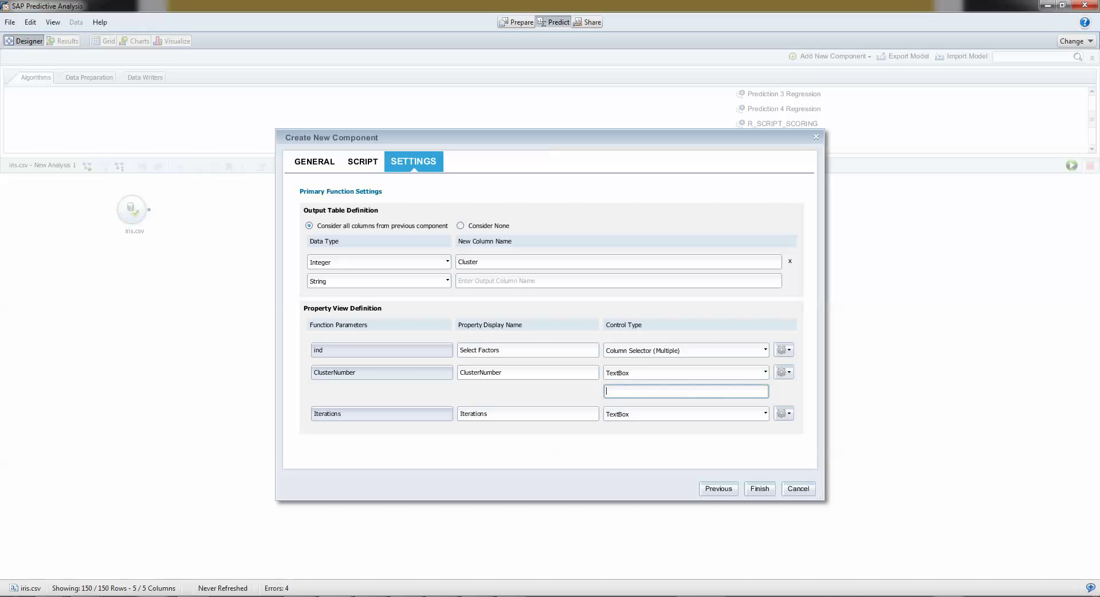
text(3)
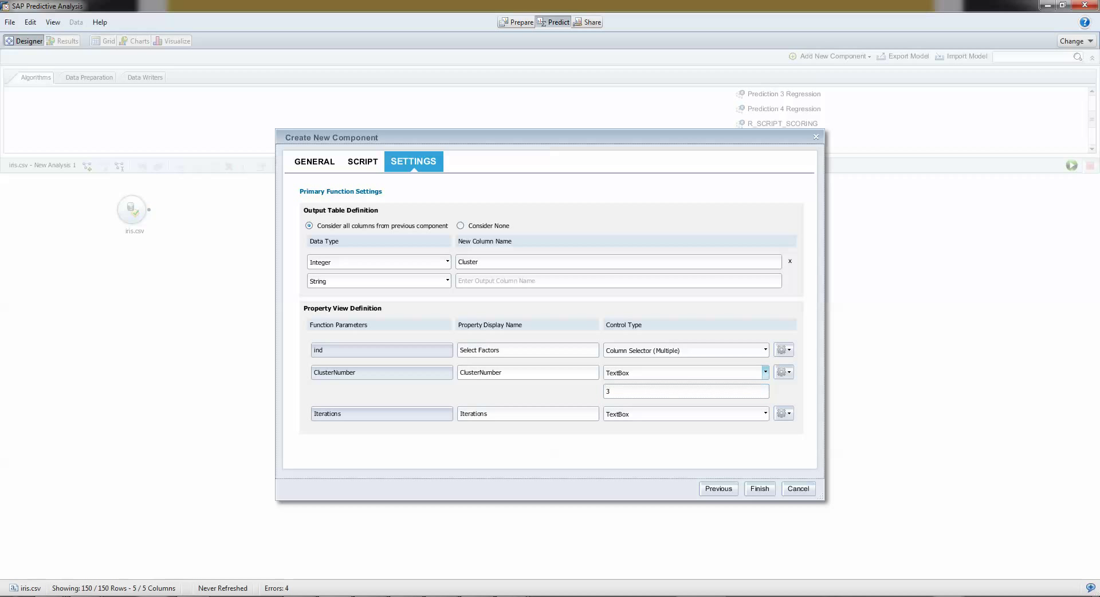
click(765, 372)
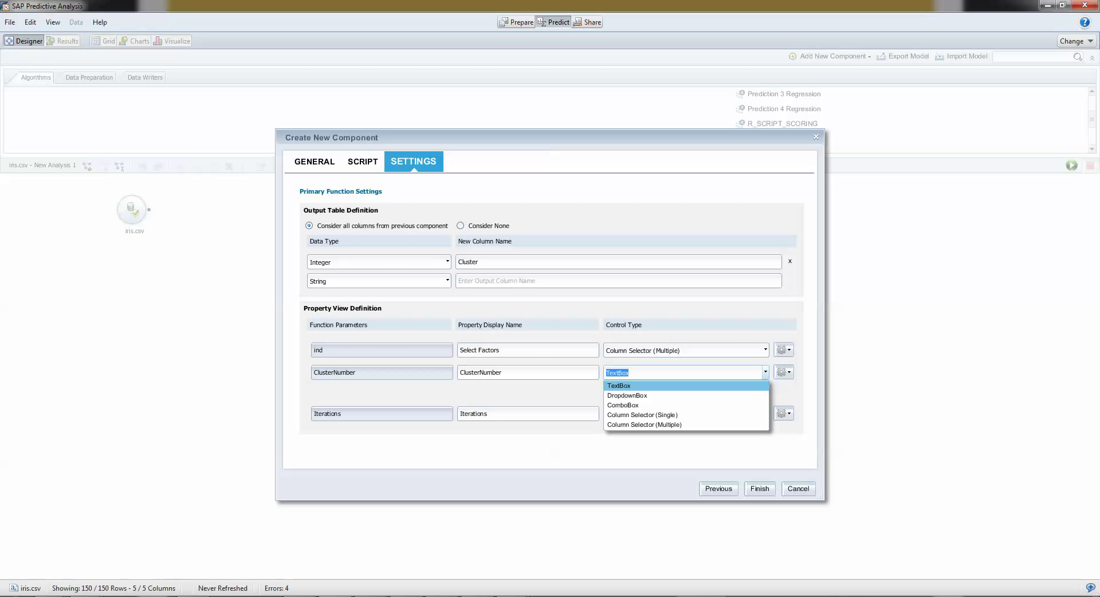
click(765, 372)
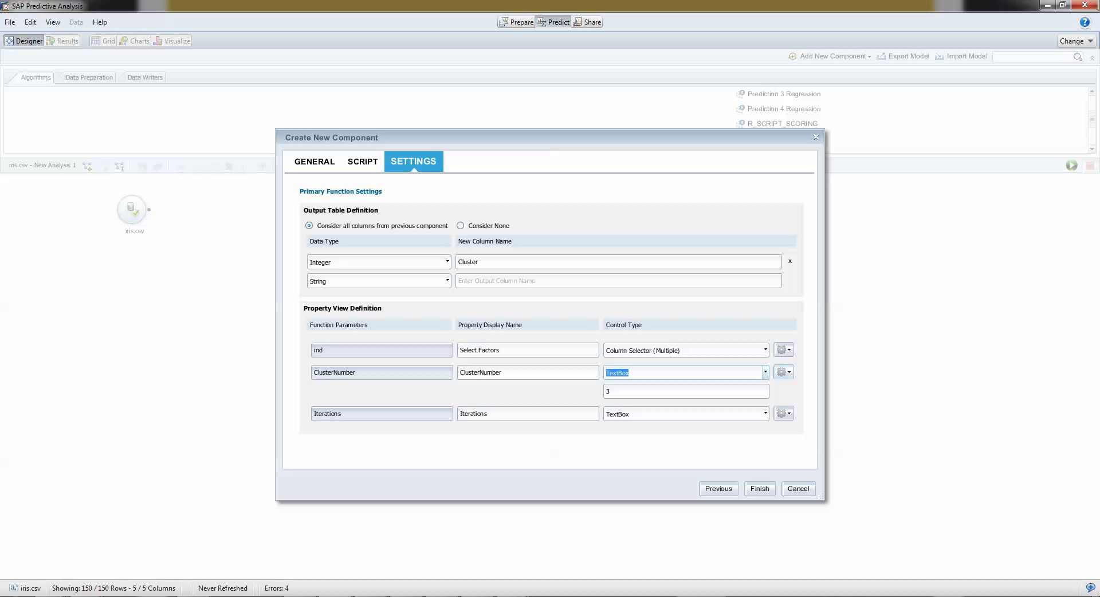
click(783, 371)
mouse_move(745, 413)
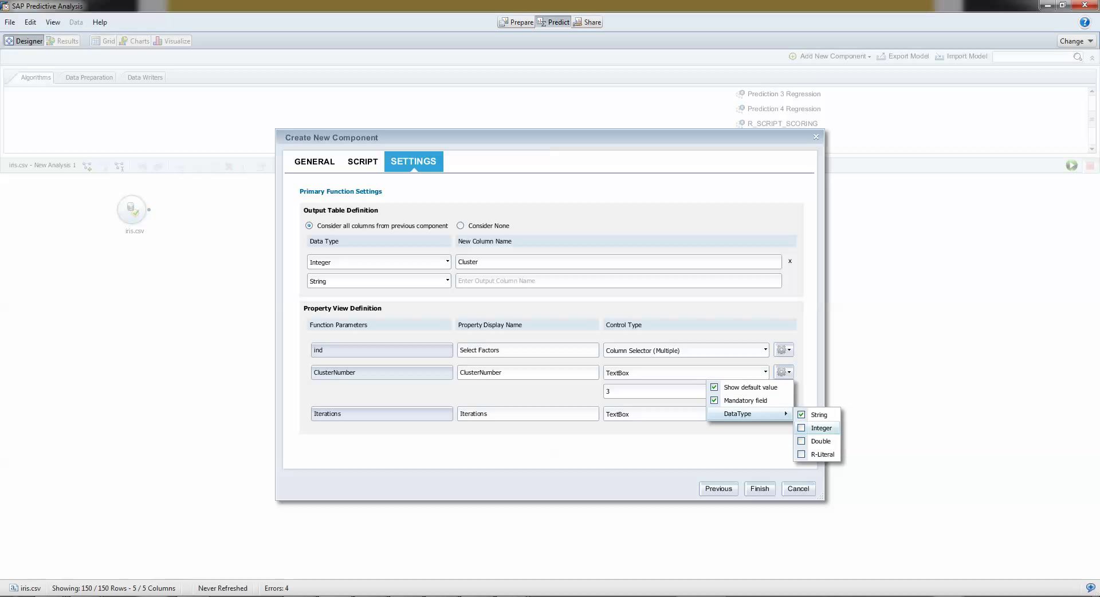
click(821, 428)
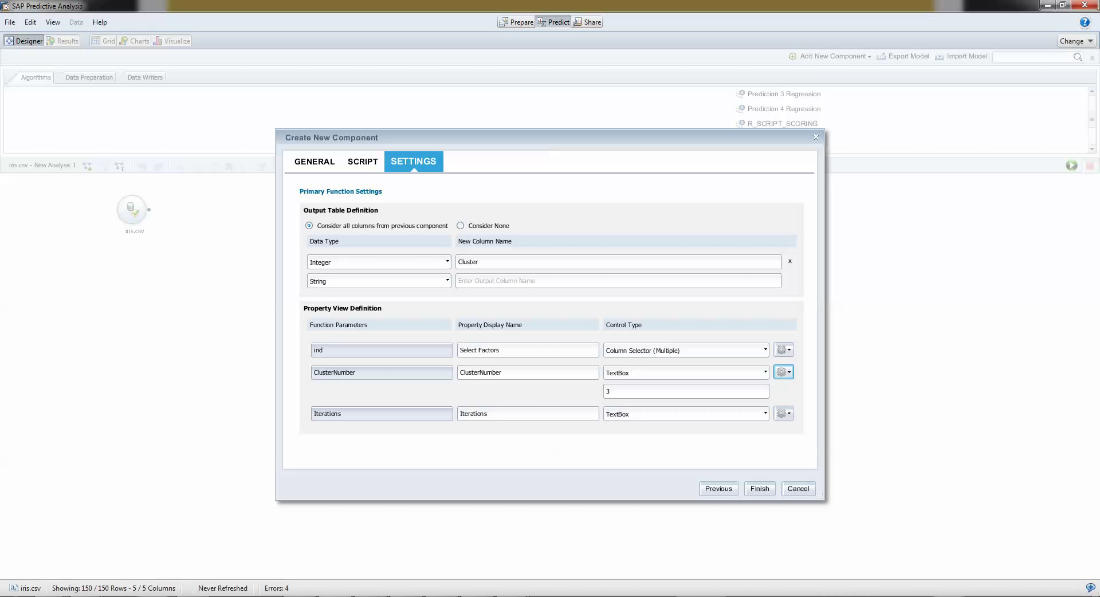
Give the Iterations parameter a default value of 150 and the data type Integer, and finish creating the component.
click(783, 413)
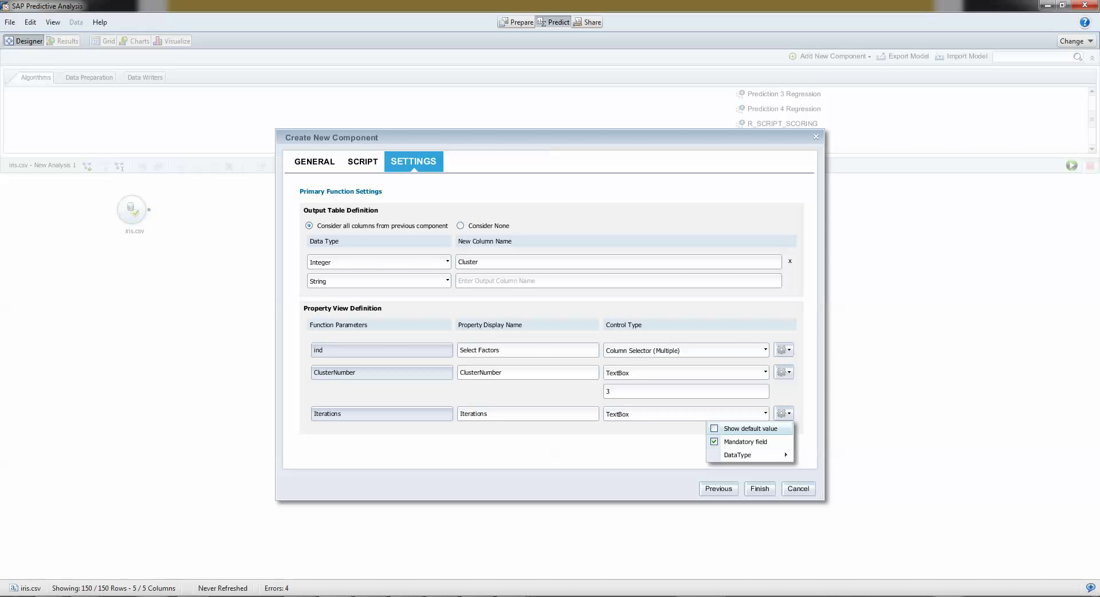
click(745, 429)
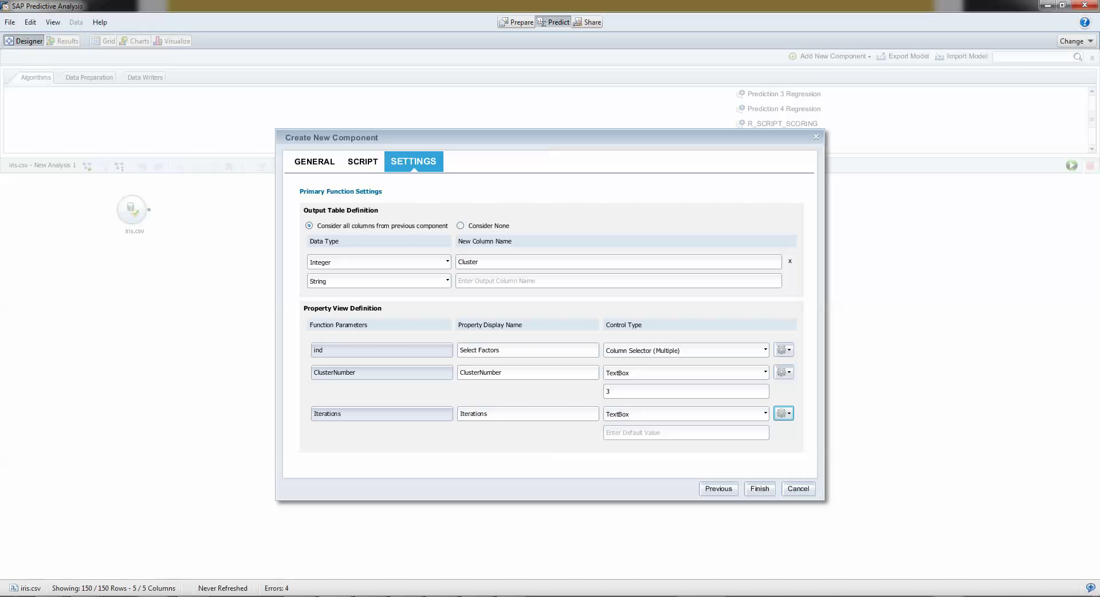
click(686, 432)
text(150)
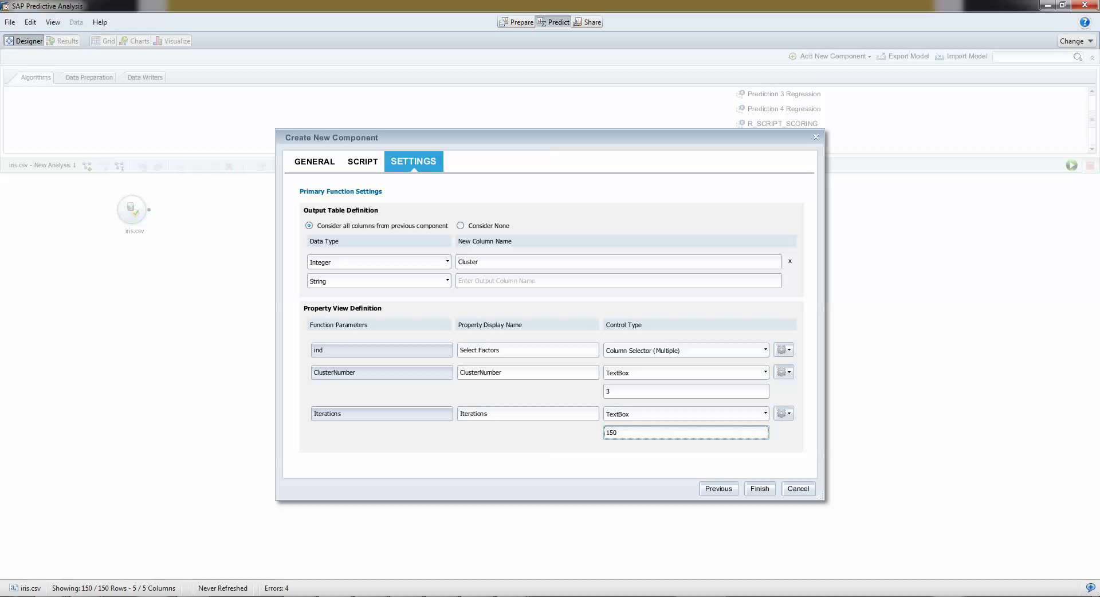
click(783, 413)
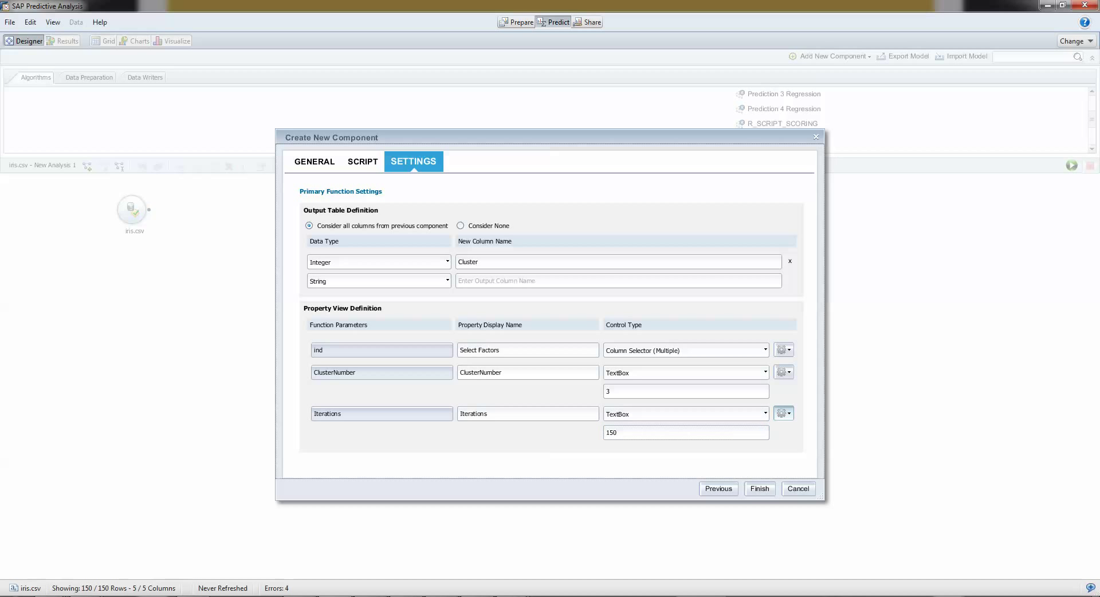
mouse_move(744, 455)
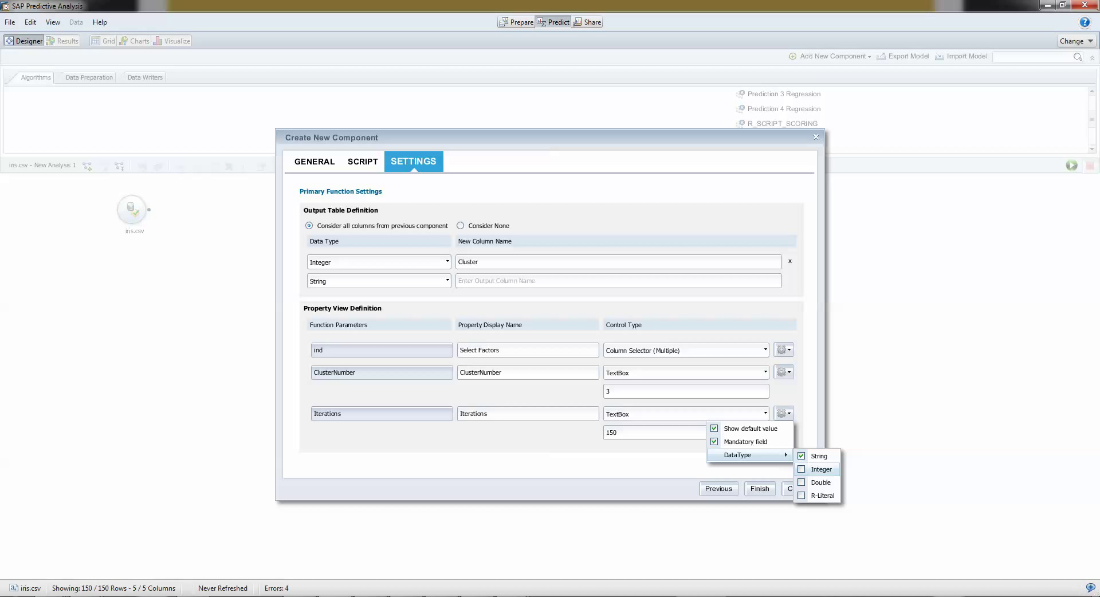
click(821, 469)
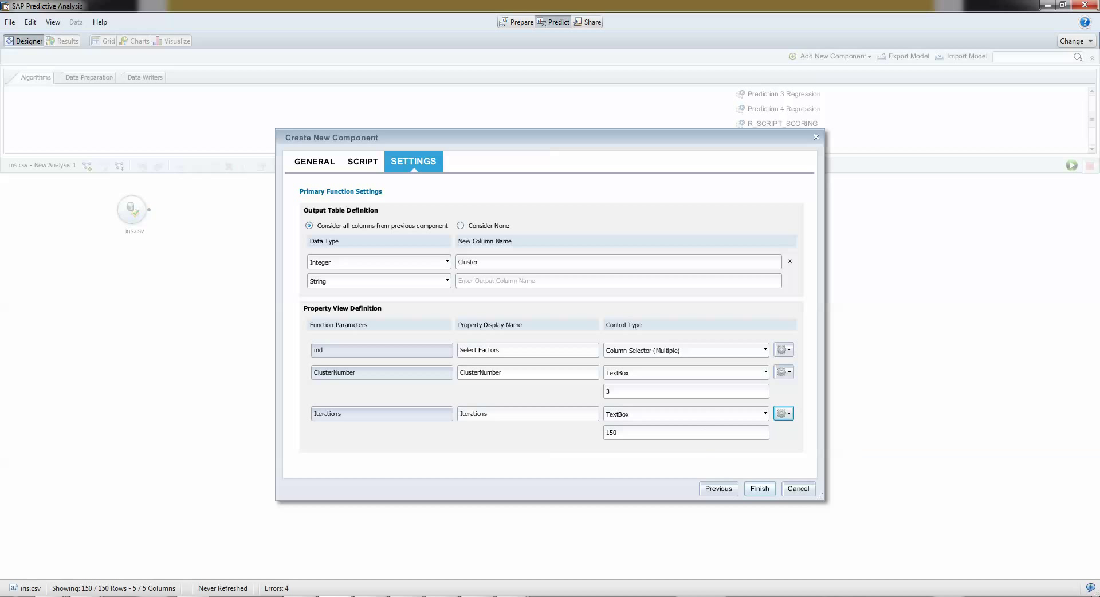
click(759, 488)
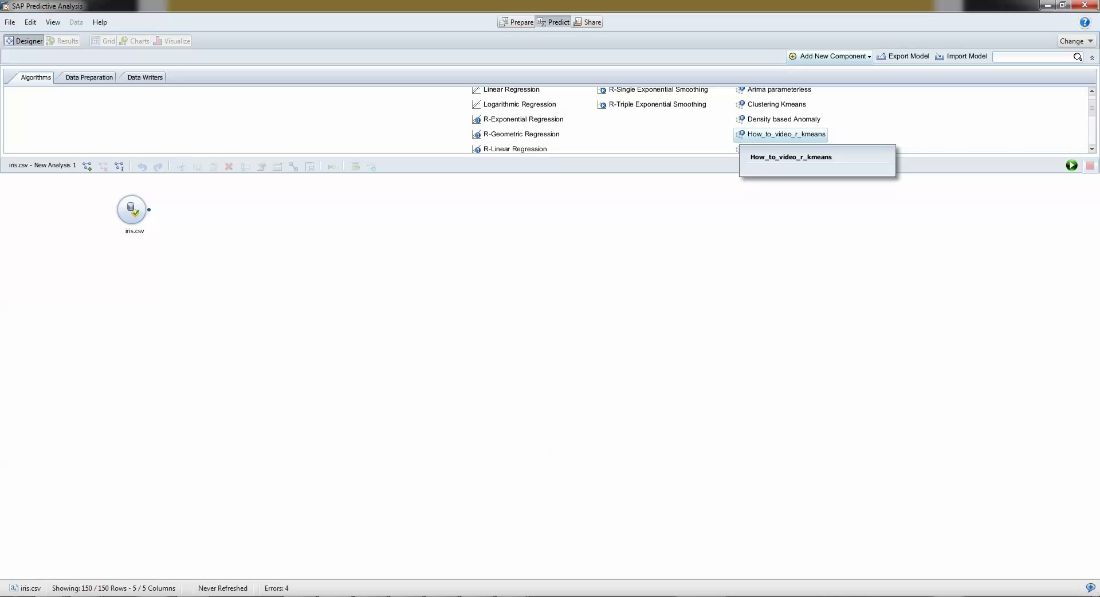
Add How_to_video_r_kmeans after iris.csv in the analysis and save Sepal.Length, Sepal.Width, Petal.Length and Petal.Width as its factors.
double_click(786, 134)
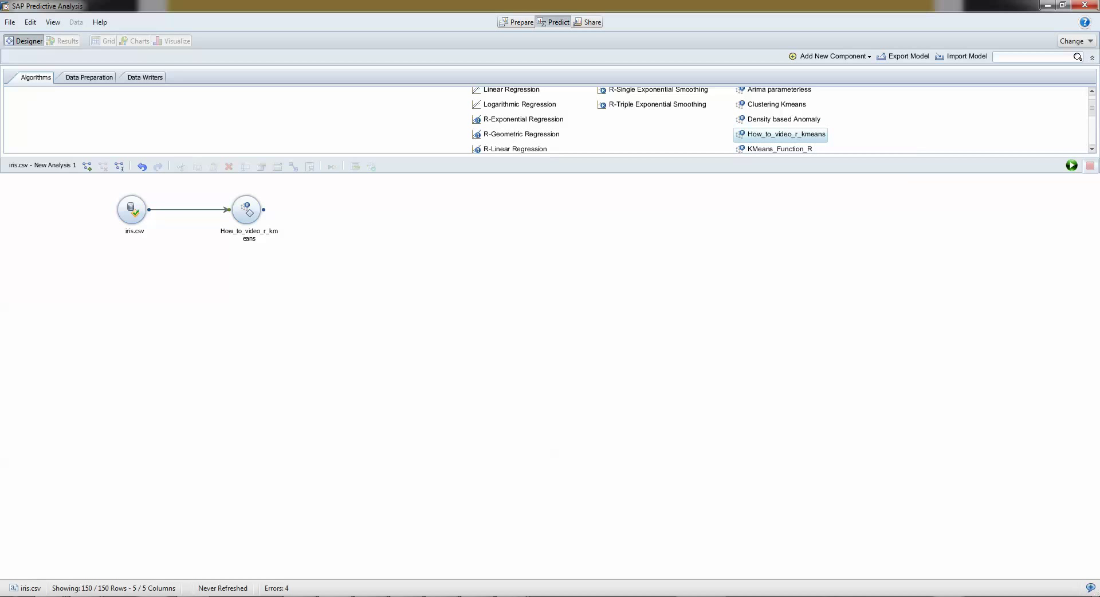
mouse_move(132, 210)
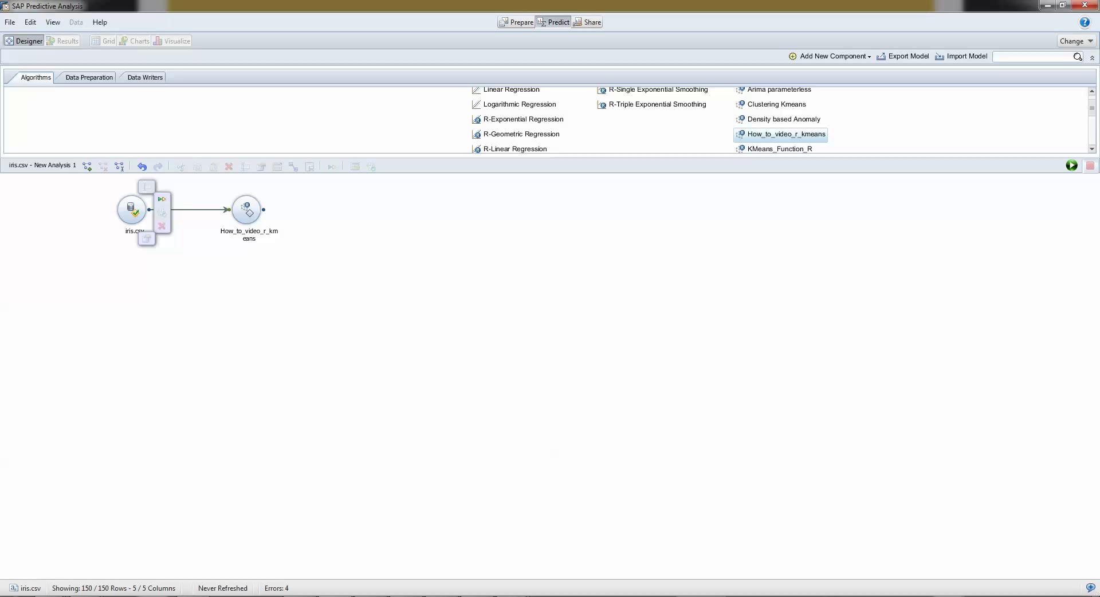
mouse_move(246, 210)
click(261, 238)
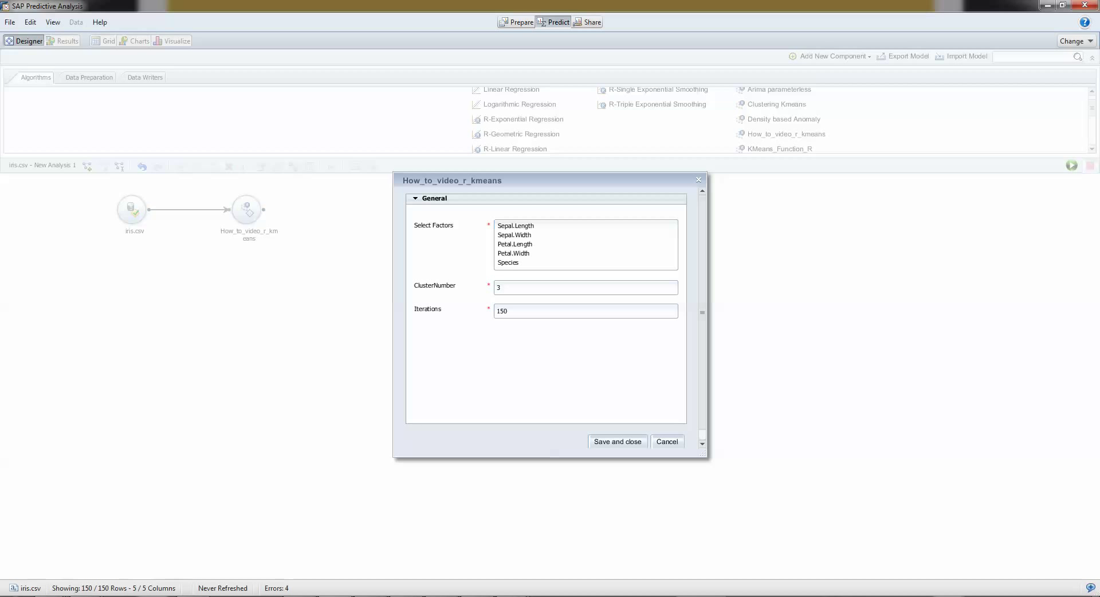
click(515, 225)
shift+click(514, 253)
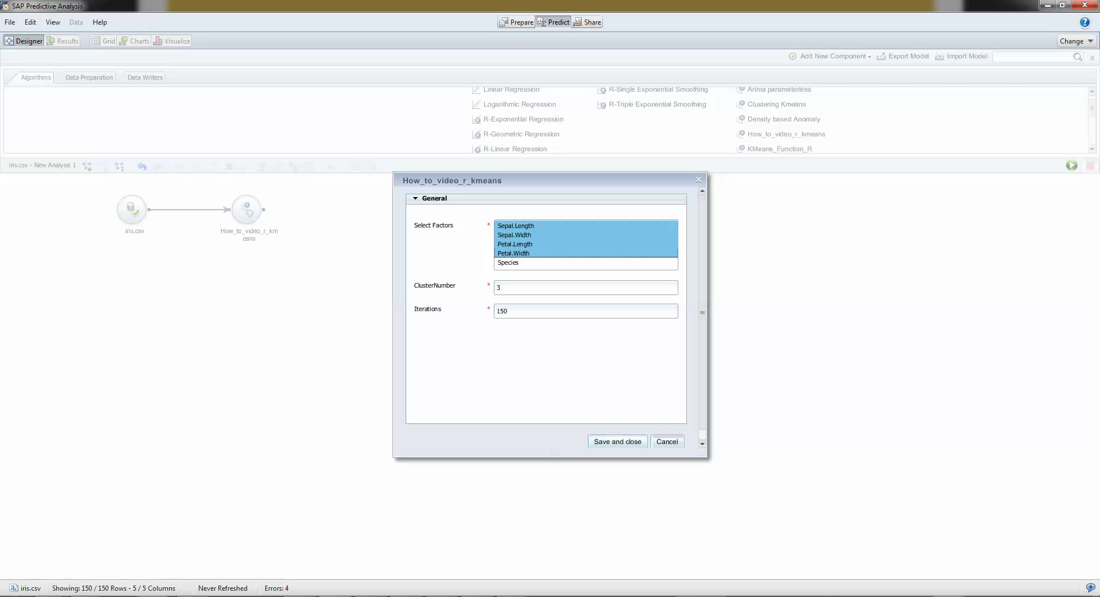
click(617, 441)
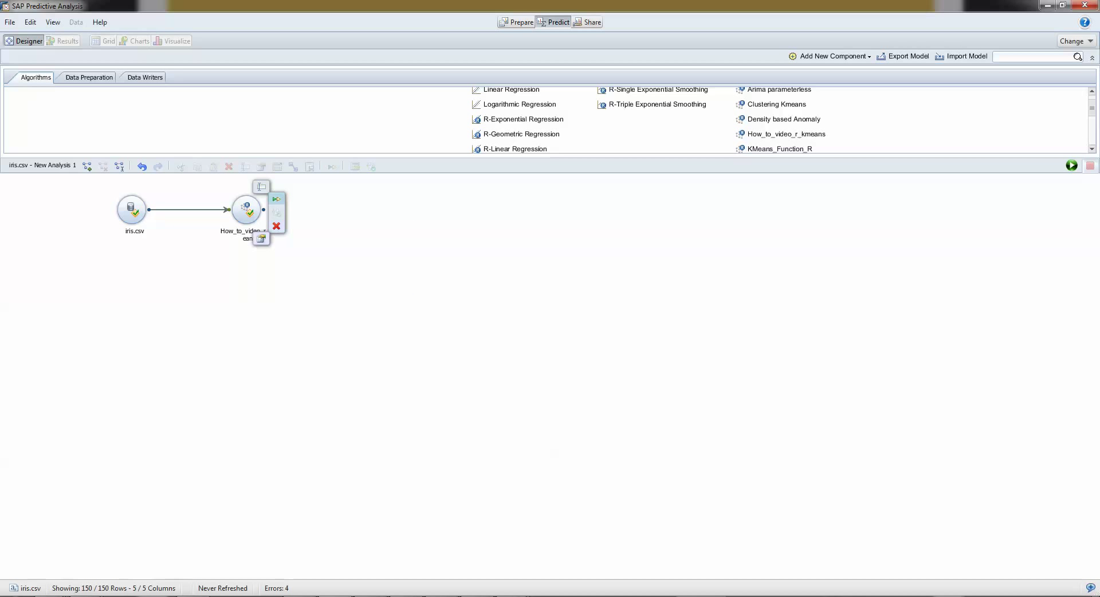
Run the analysis up to the How_to_video_r_kmeans component and switch to the Results view.
click(276, 199)
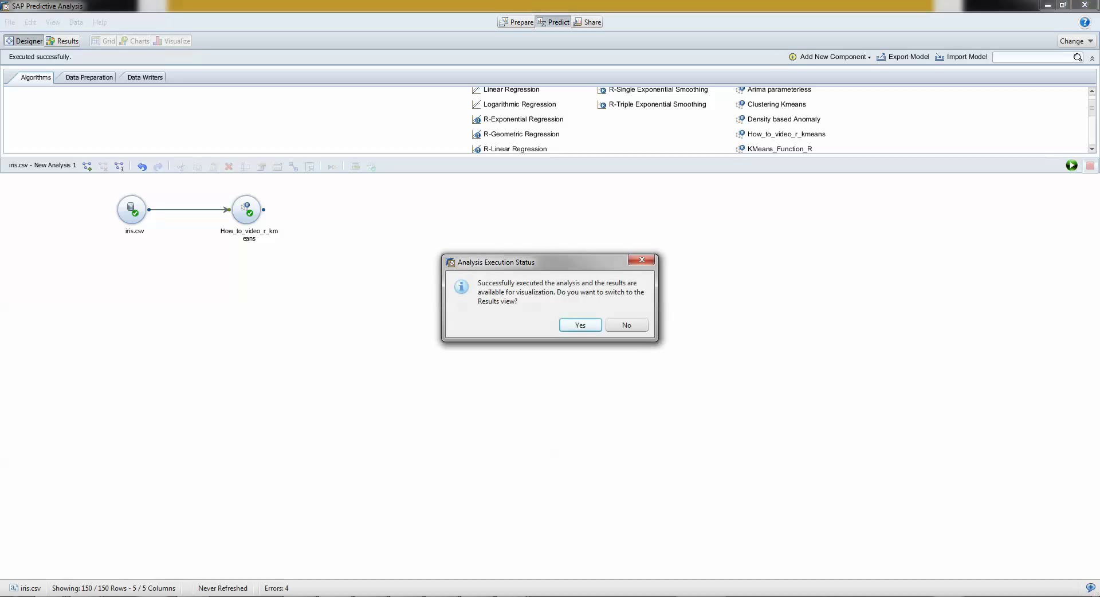
key(Return)
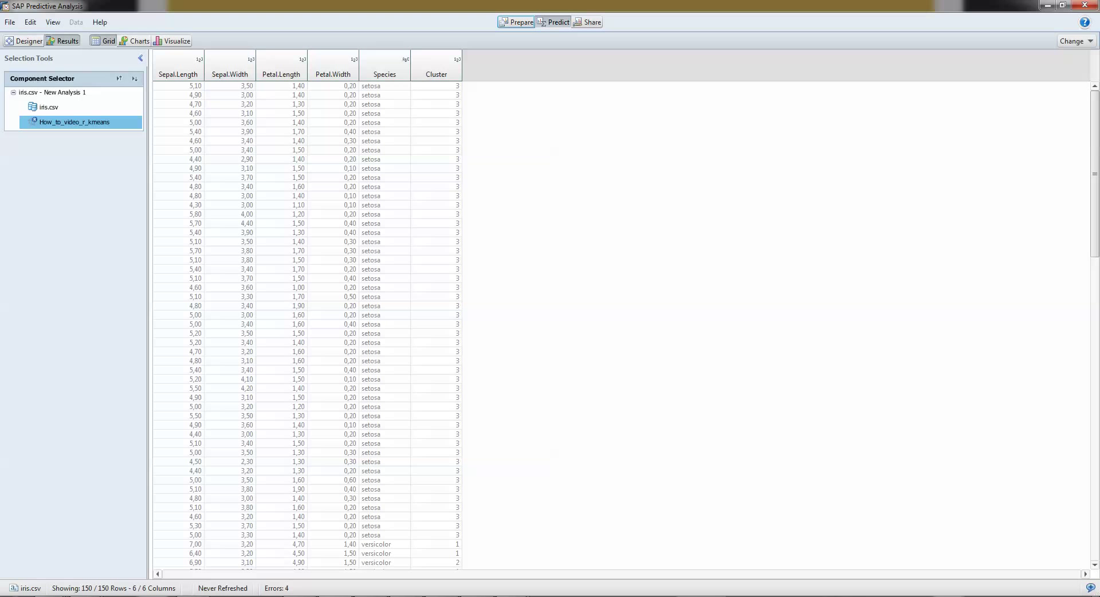
Look through the iris rows in the results grid from start to end, comparing the Species and Cluster columns.
scroll(307, 324, down, 20)
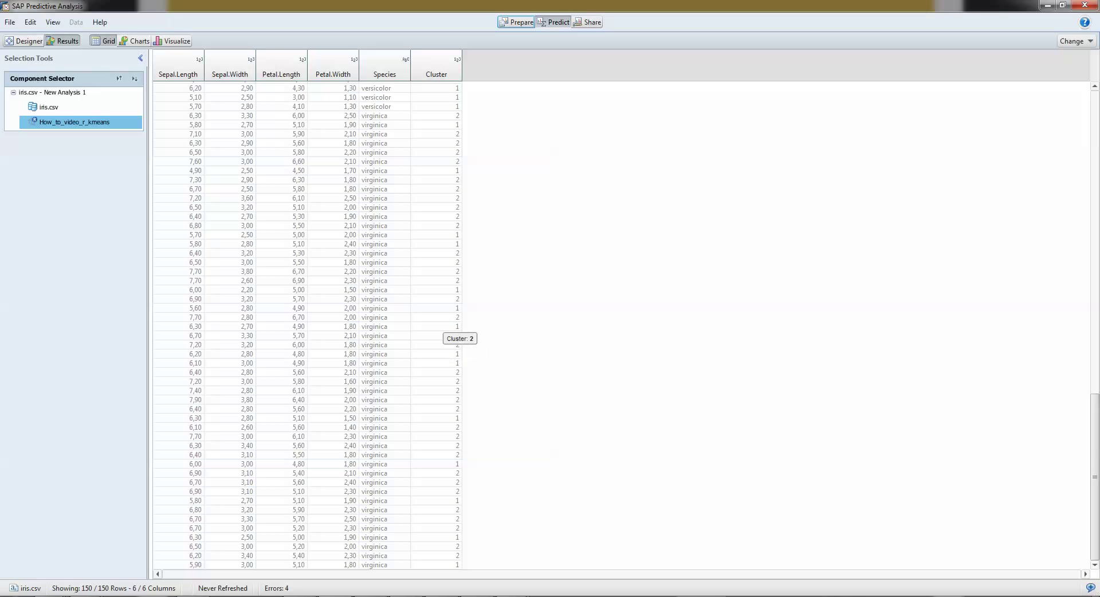
scroll(447, 350, up, 20)
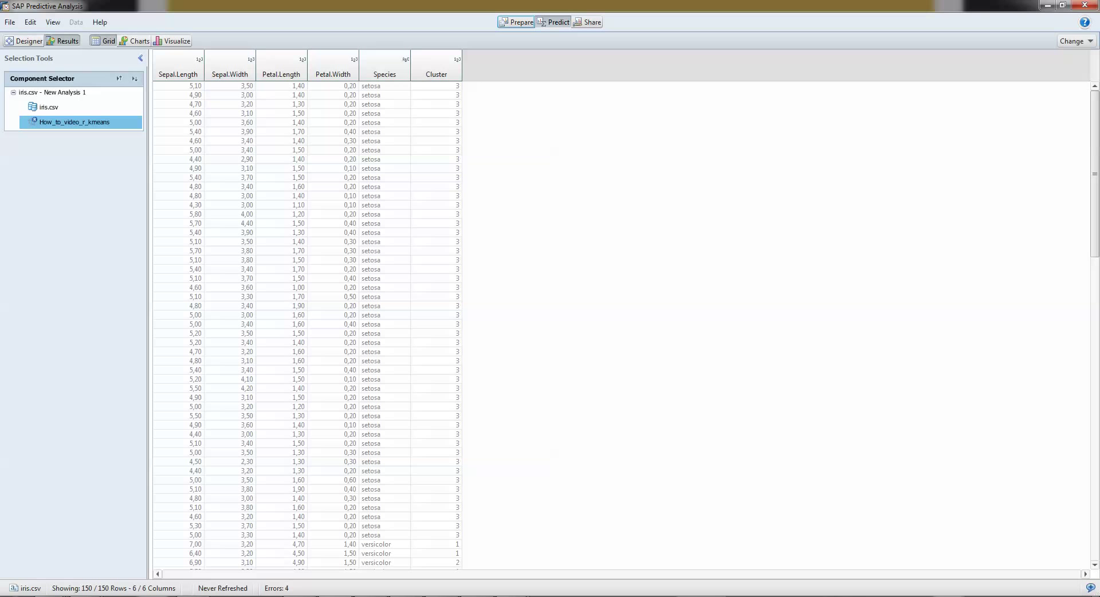
scroll(452, 343, down, 20)
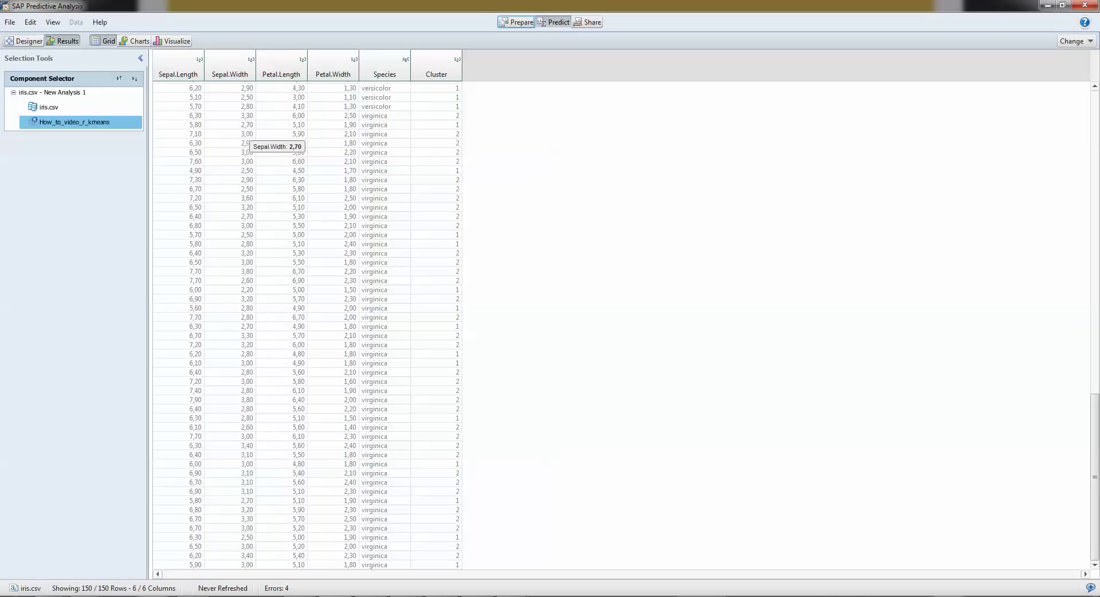
Show the charts produced by the How_to_video_r_kmeans component, and switch to the PowerPoint slide show.
click(136, 40)
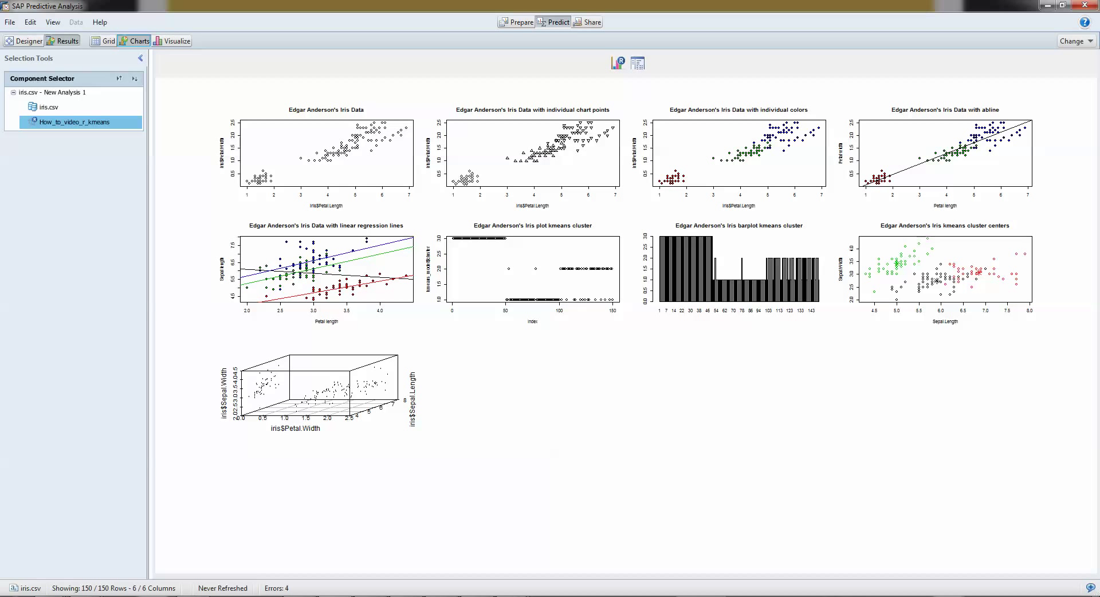
mouse_move(513, 594)
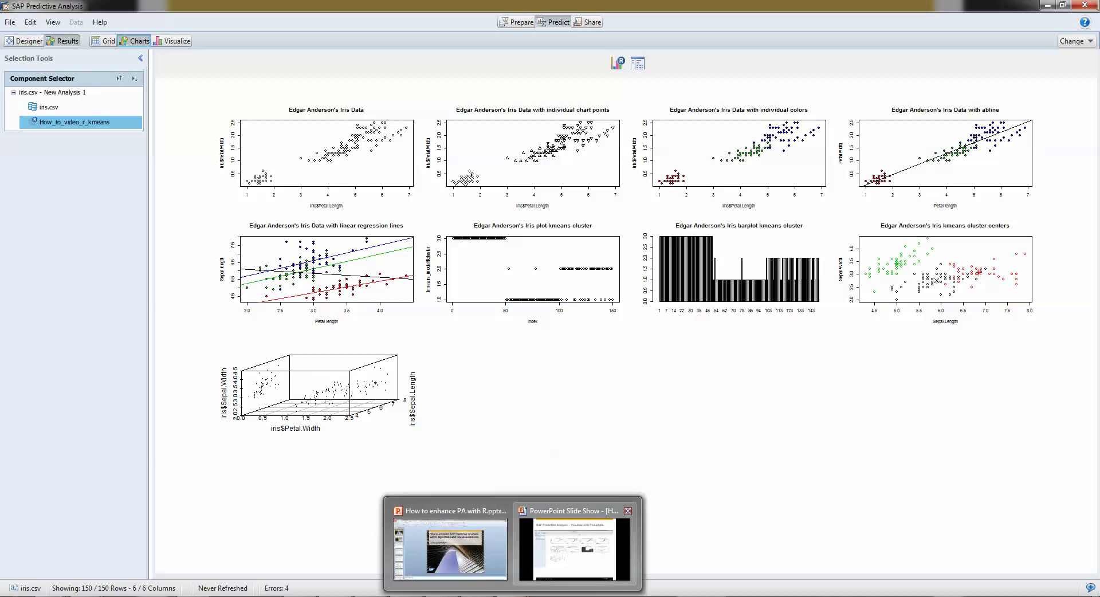
click(575, 544)
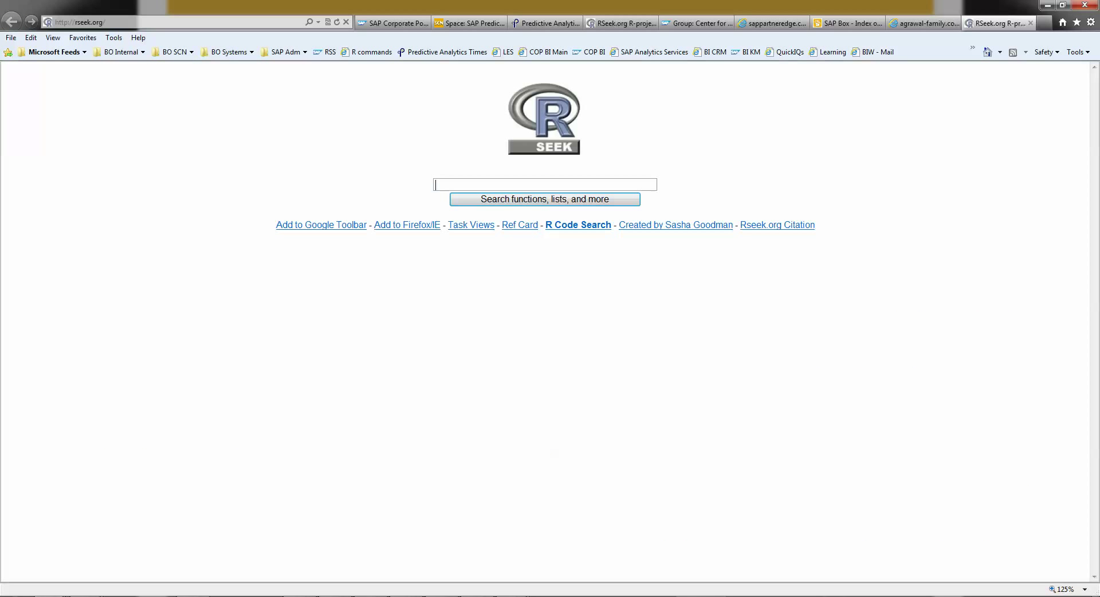
Search rseek.org for "insurance" and return to the PowerPoint slide show.
text(insurance)
key(Return)
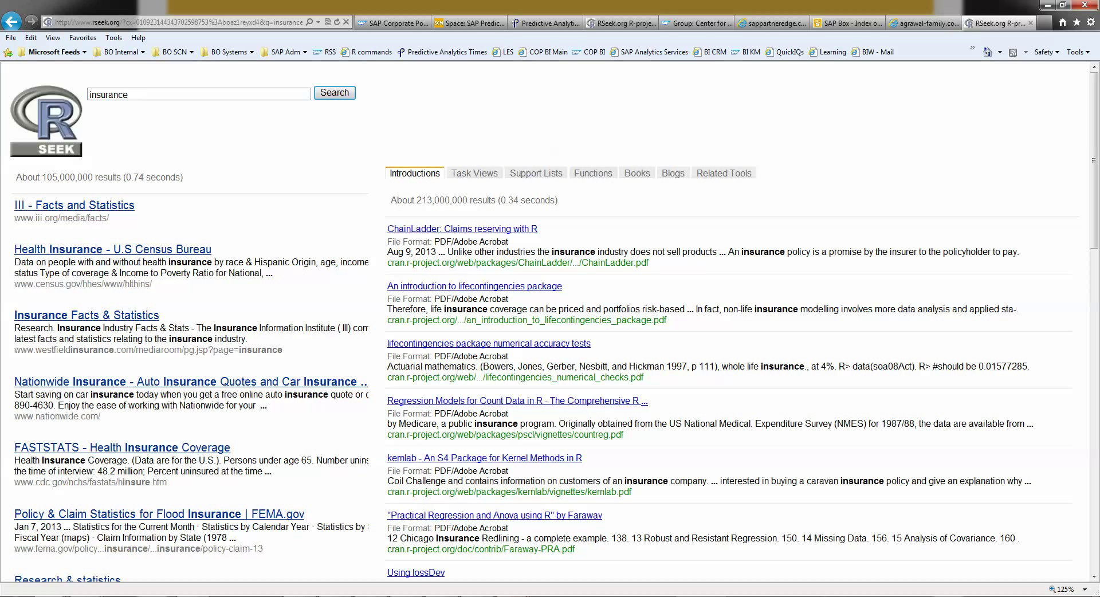
mouse_move(513, 596)
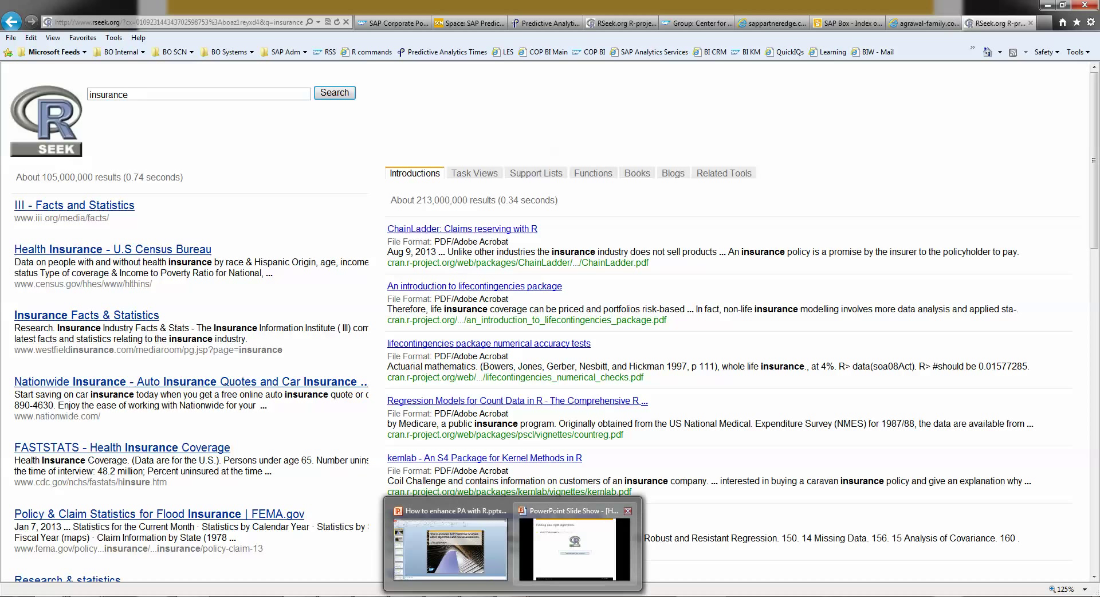
click(579, 541)
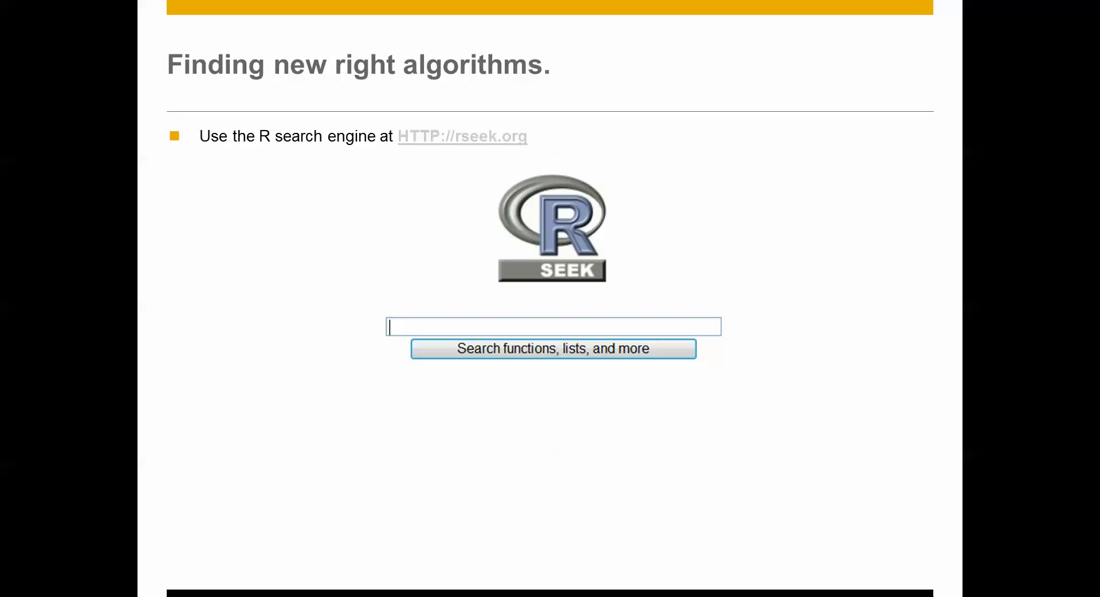